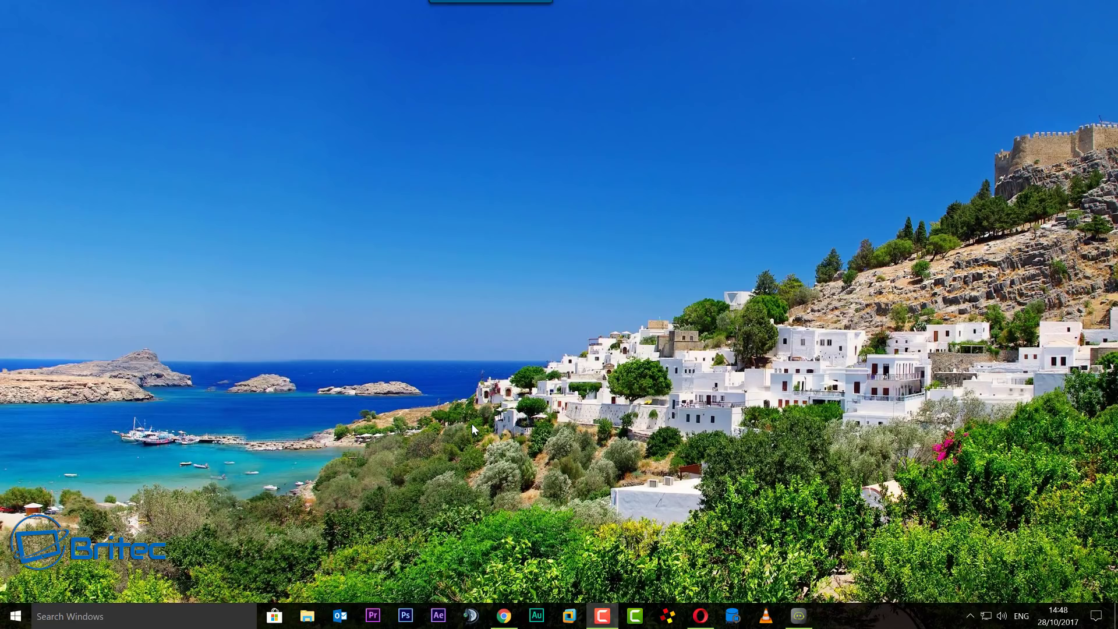
Step: Open Opera's Privacy & security settings with advanced settings shown, scrolled down to Cookies
left_click(700, 615)
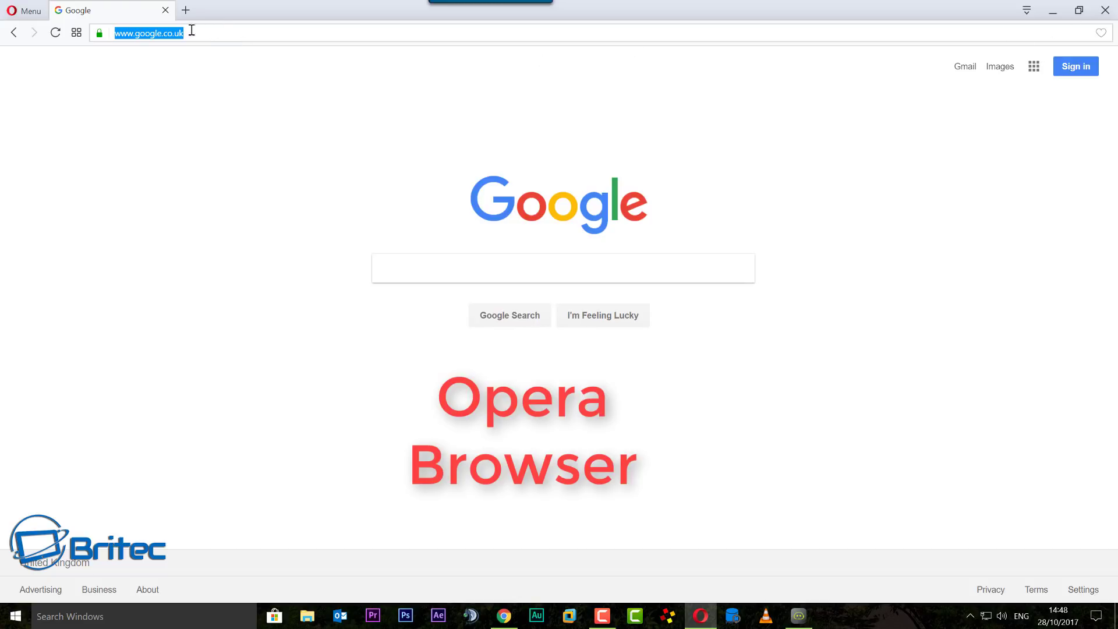
left_click(24, 10)
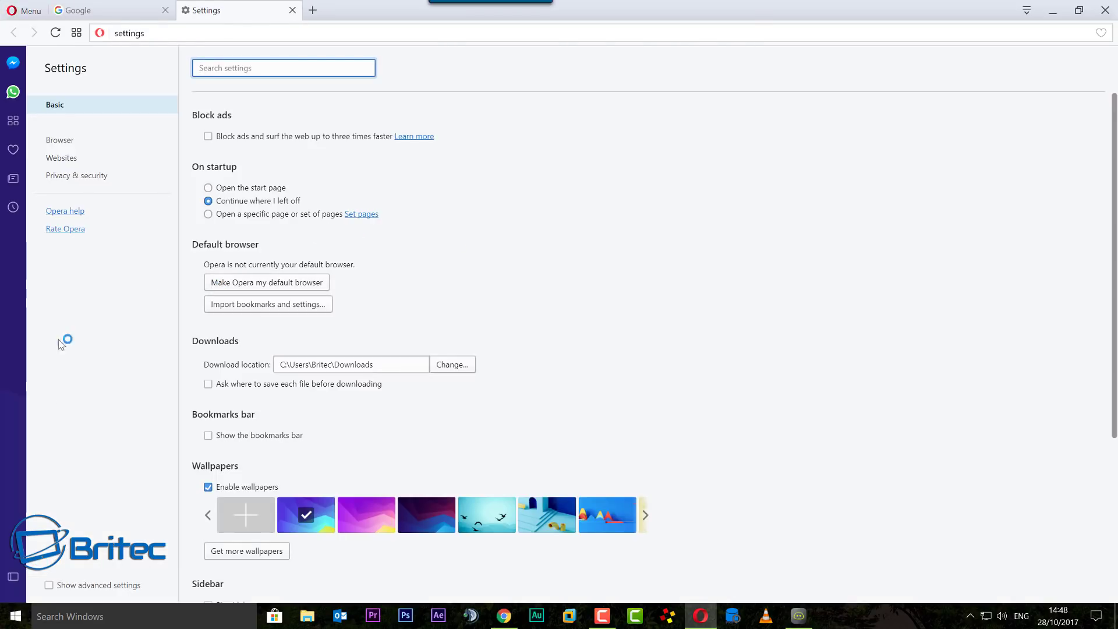
left_click(51, 587)
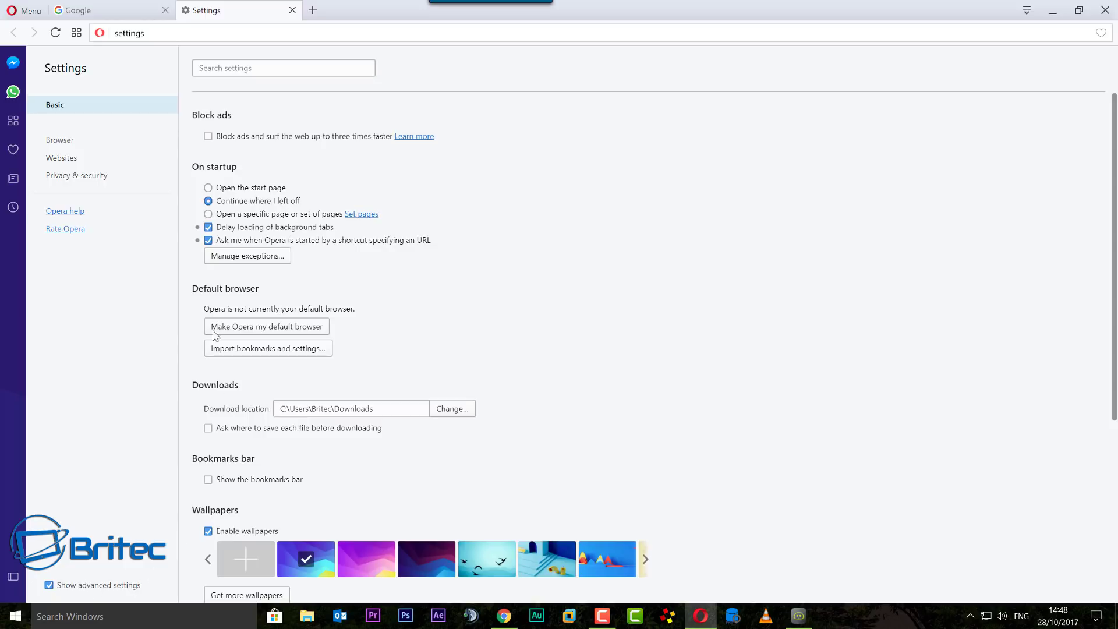
left_click(67, 180)
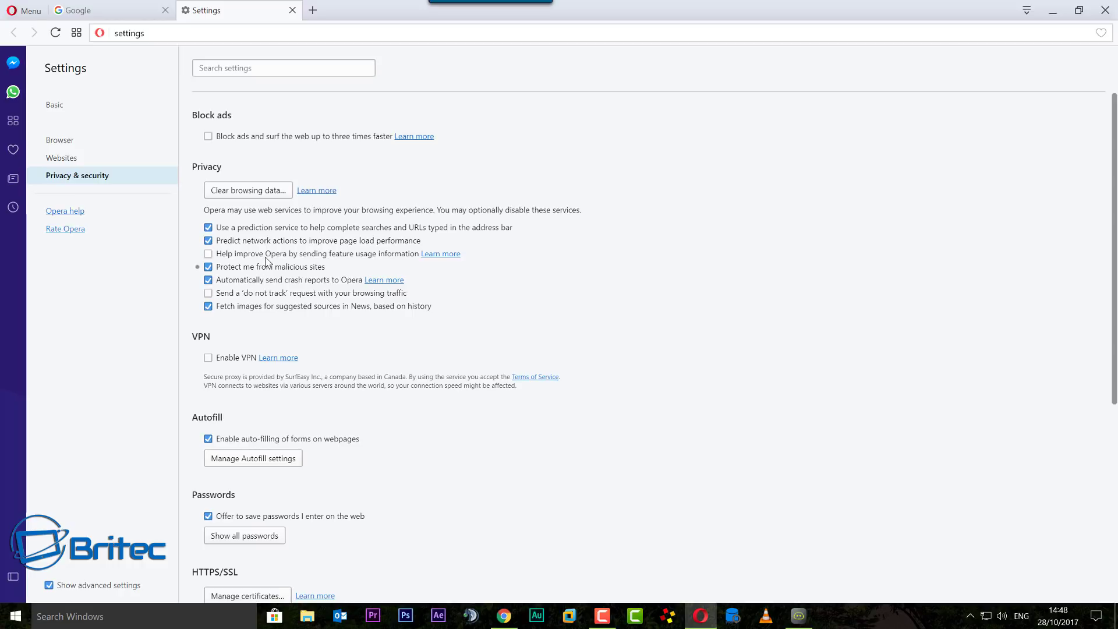
scroll(263, 279, "down", 6)
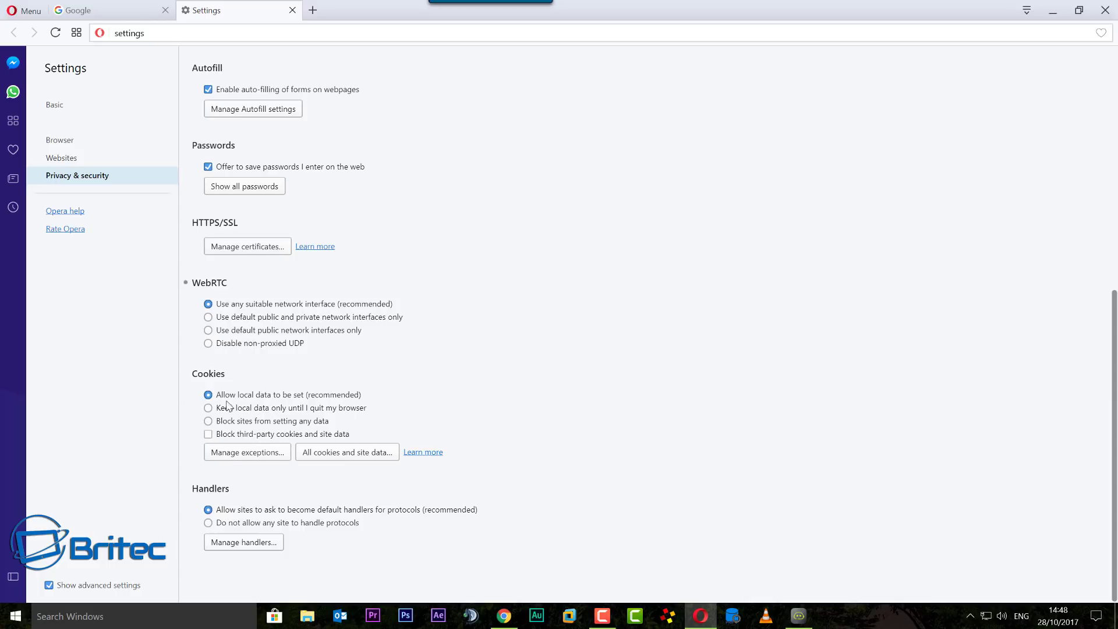
Step: Search All cookies and site data for briteccomputers.co.uk, delete both entries, and close Settings
left_click(348, 457)
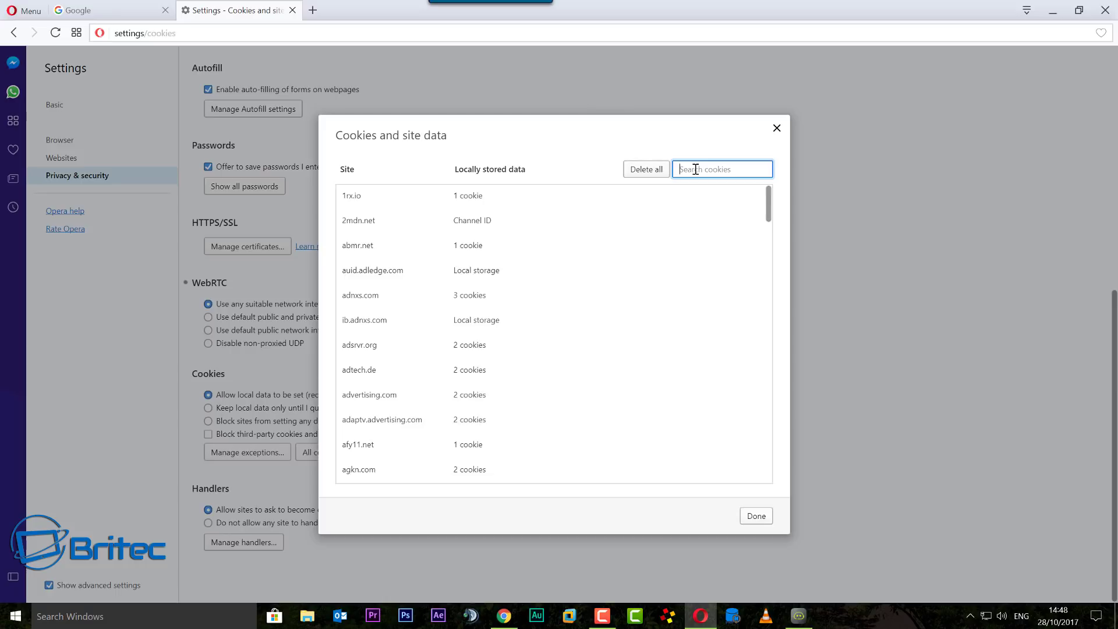
type("briteccomputers")
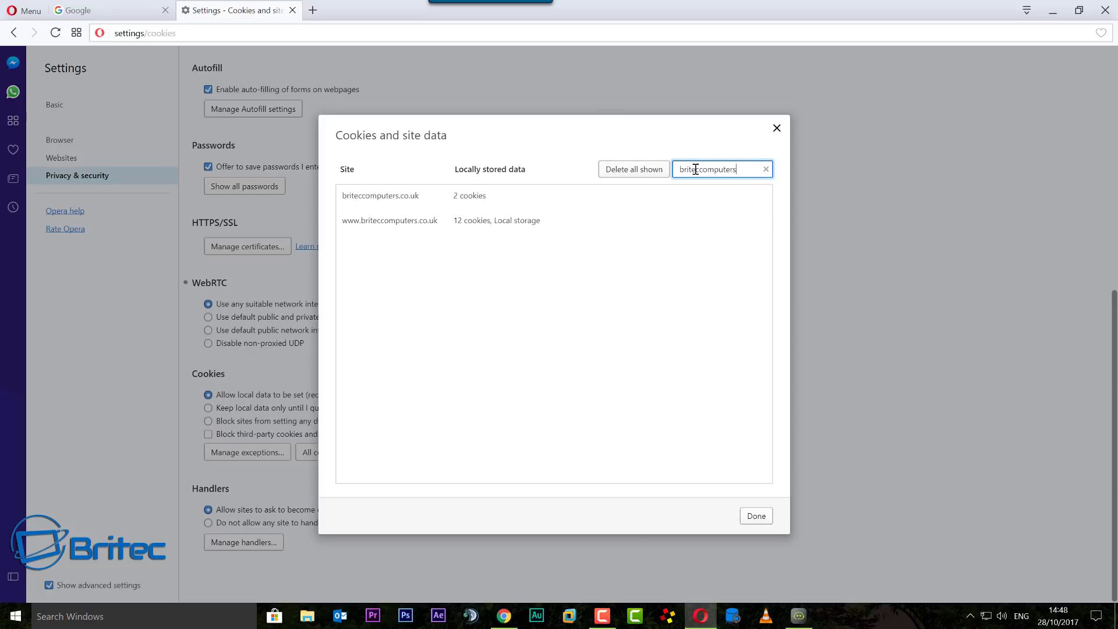
type(".co.uk")
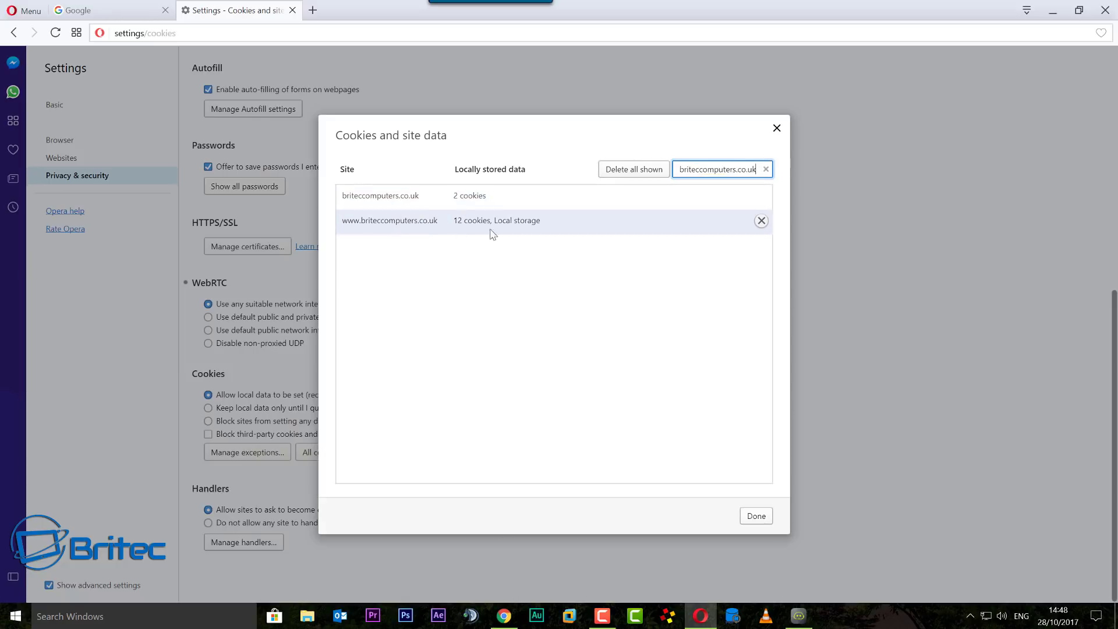
left_click(761, 221)
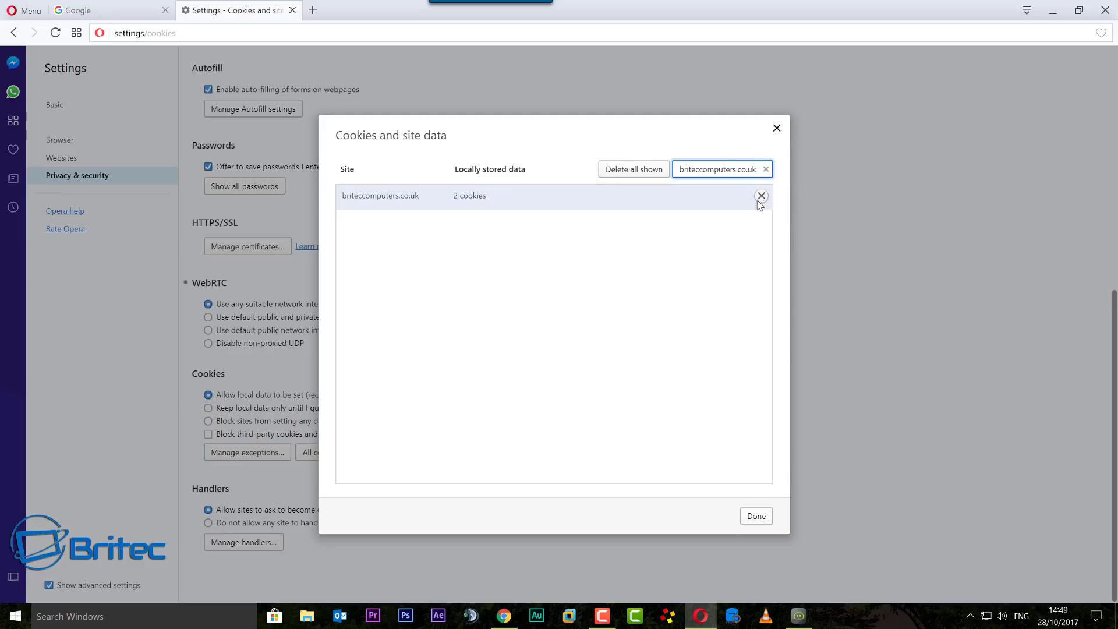
left_click(761, 196)
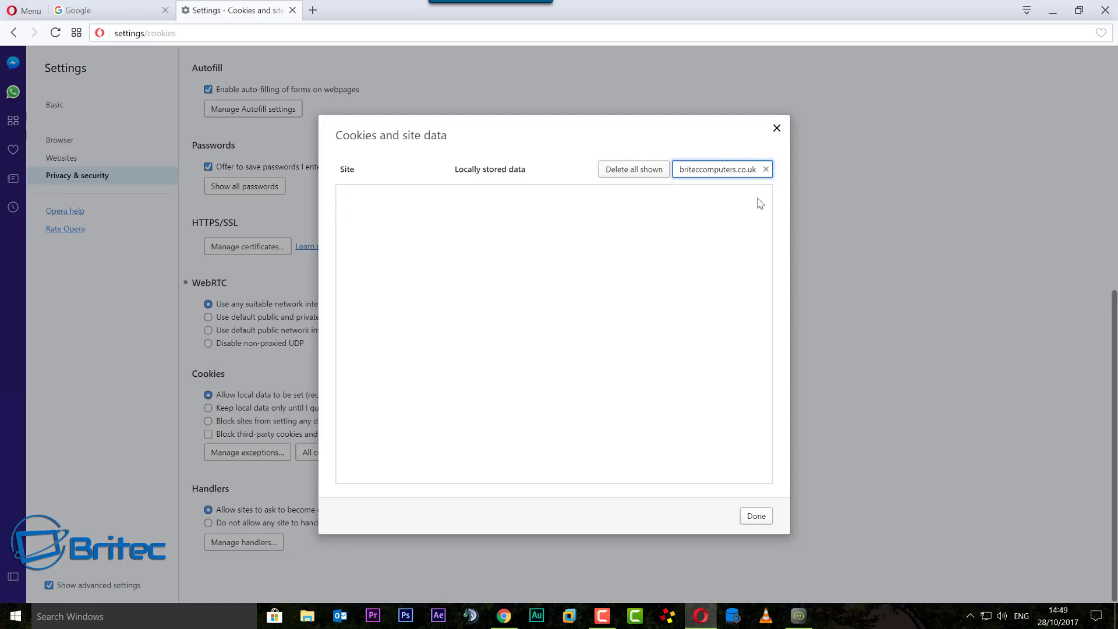
left_click(755, 516)
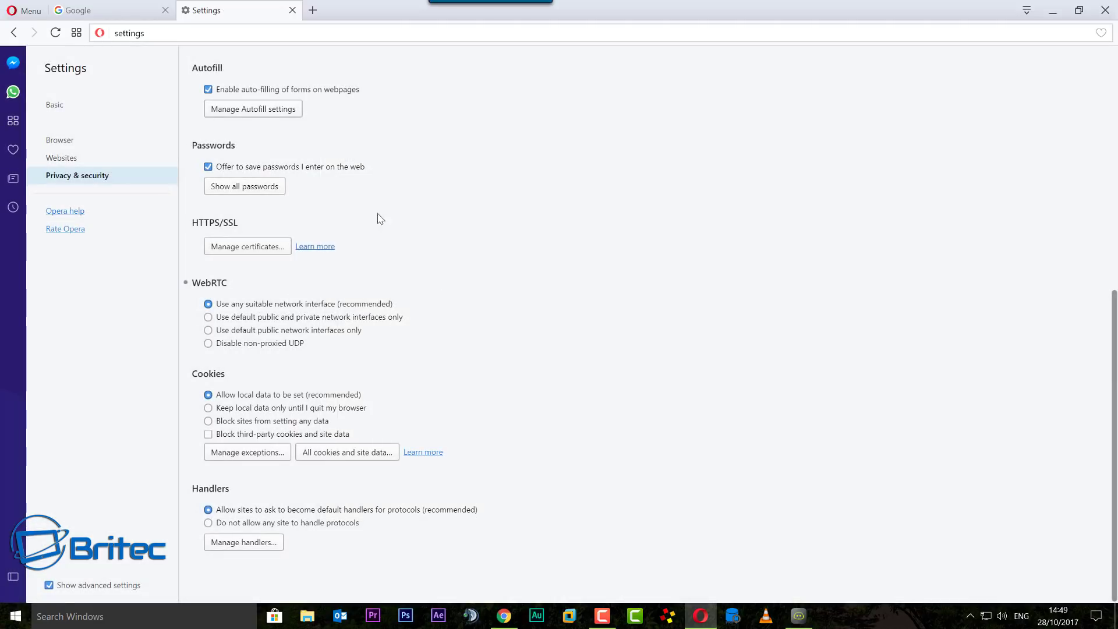
left_click(293, 11)
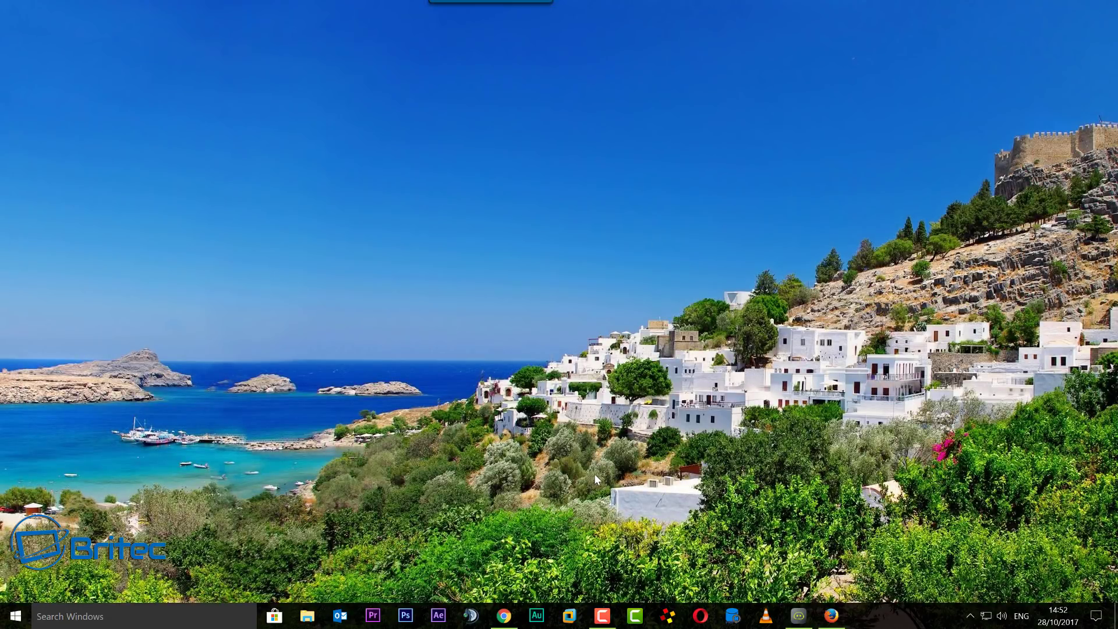
Step: Bring up Firefox and turn on its Menu Bar from the tab strip's context menu
left_click(831, 615)
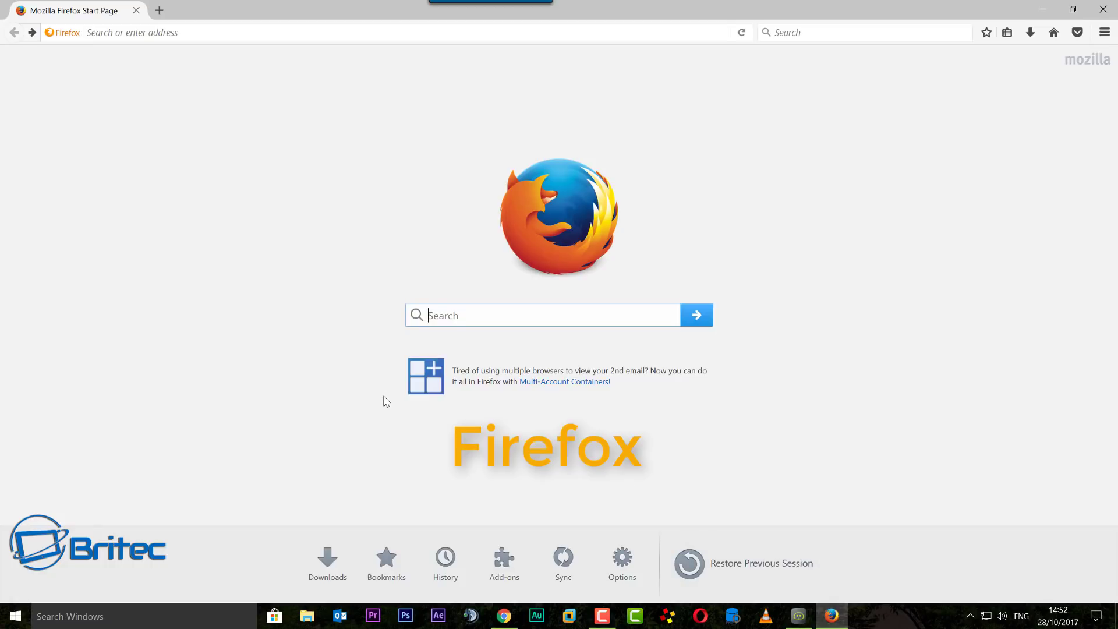
right_click(211, 9)
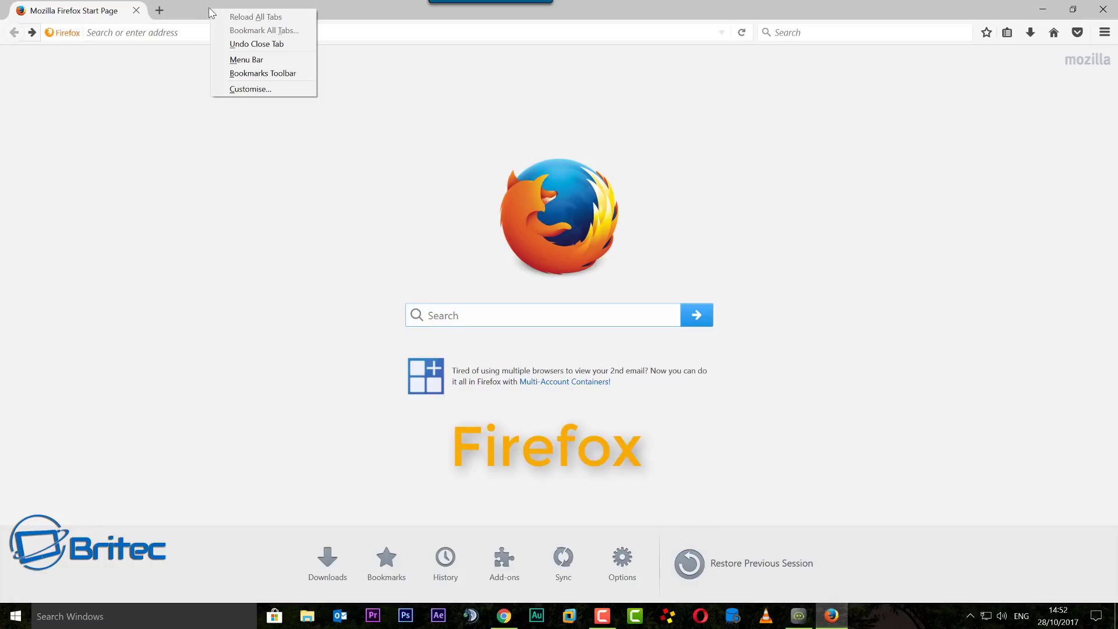
left_click(239, 60)
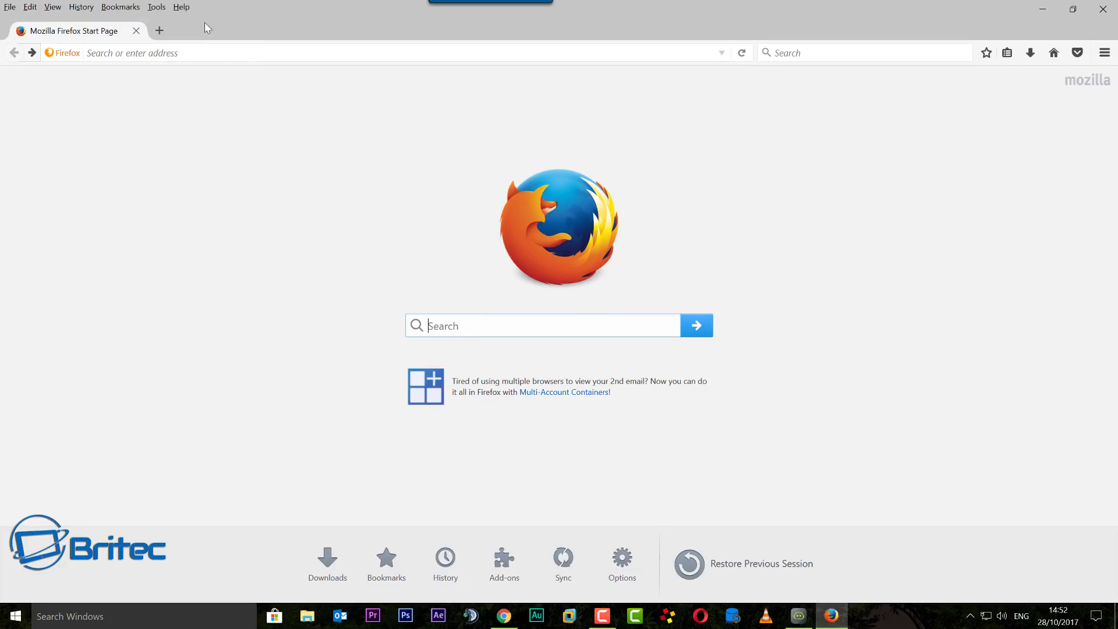
Step: Open Firefox Options on the Privacy section
left_click(1105, 54)
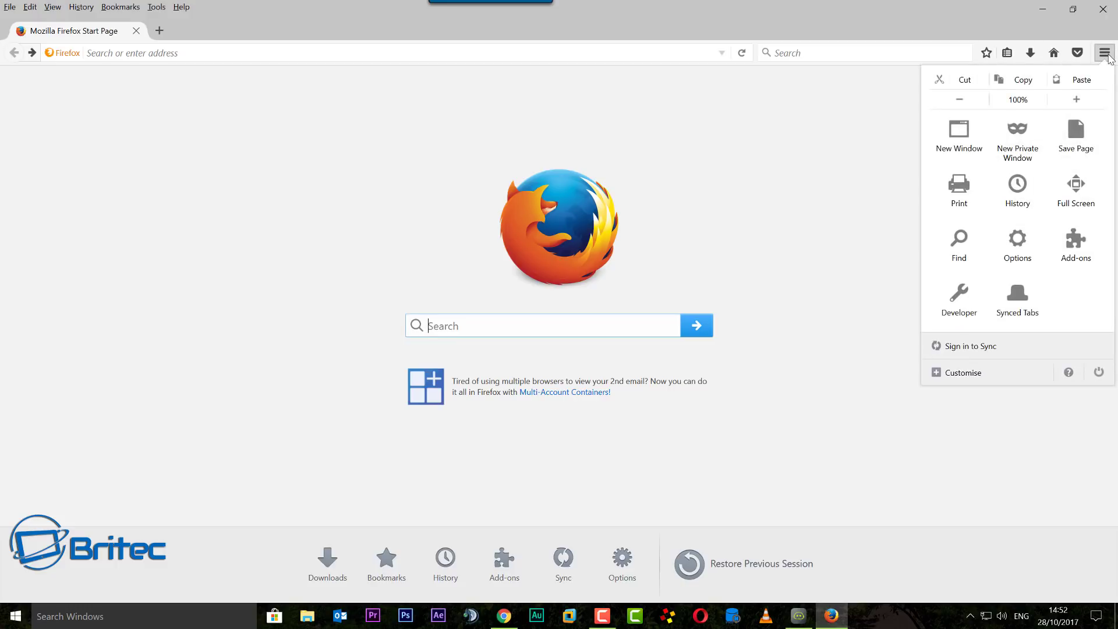
left_click(1028, 247)
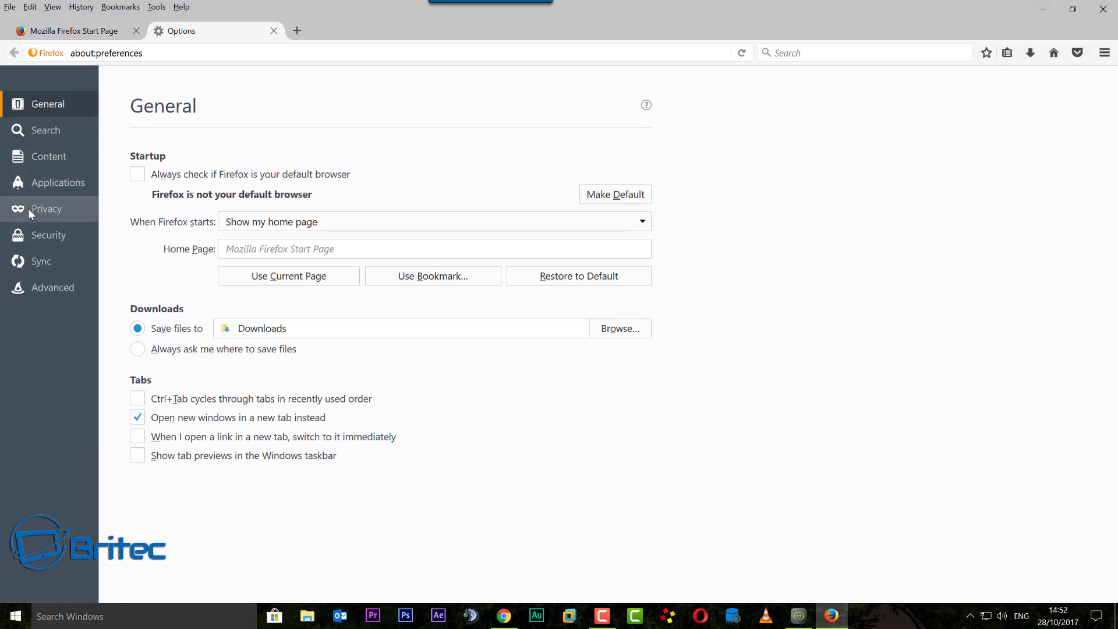
left_click(55, 212)
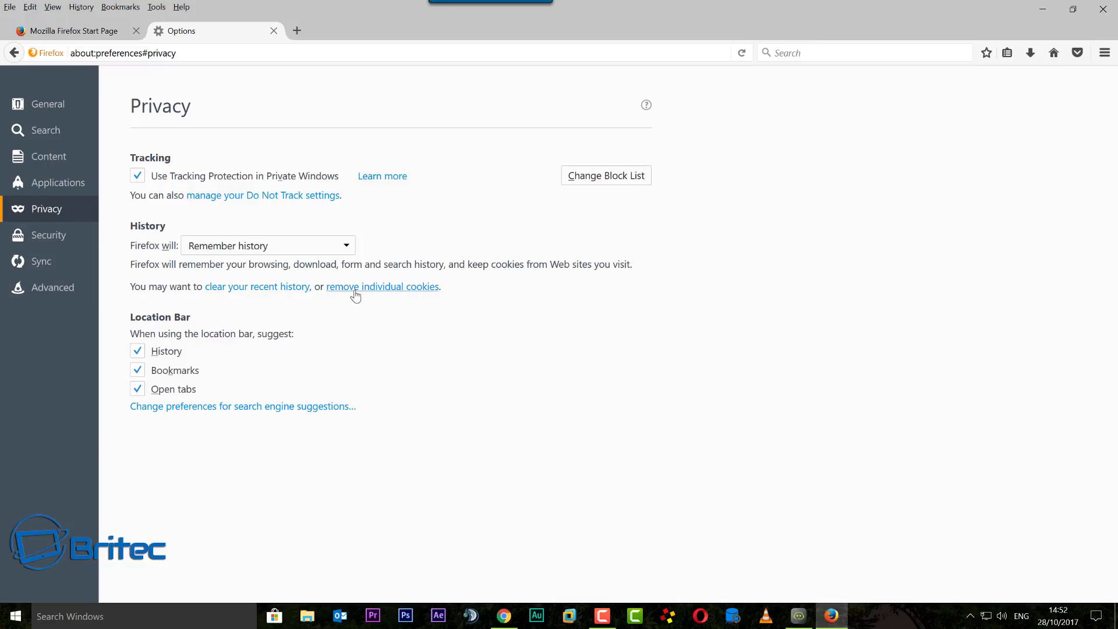
Step: Filter Firefox's stored cookies by 'bri' and select every briteccomputers.co.uk cookie
left_click(401, 288)
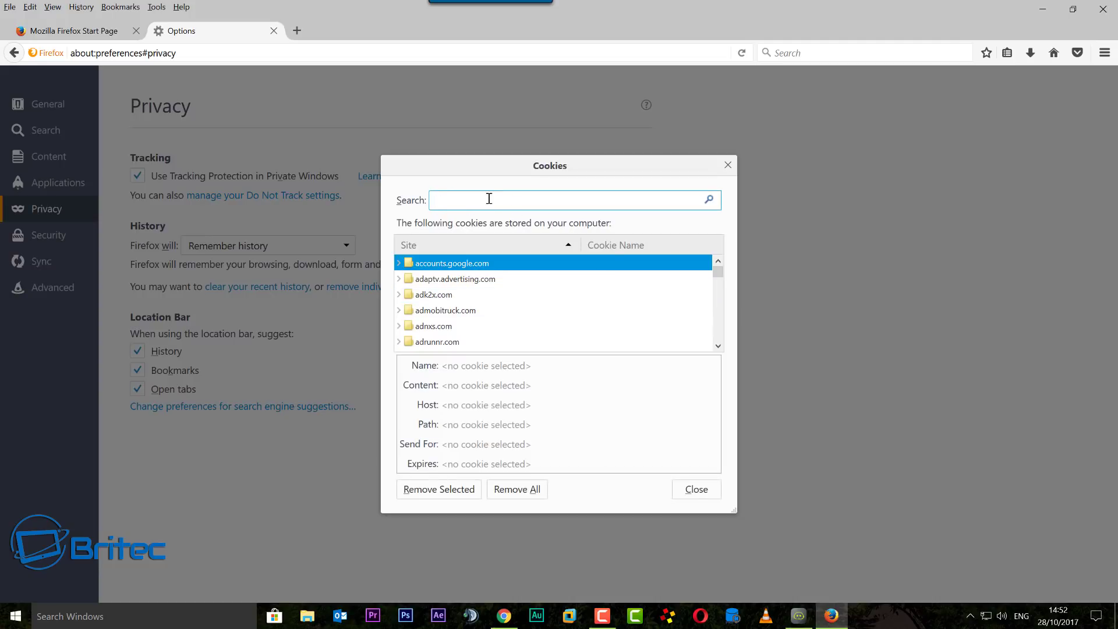
type("briteccomputers.co.uk")
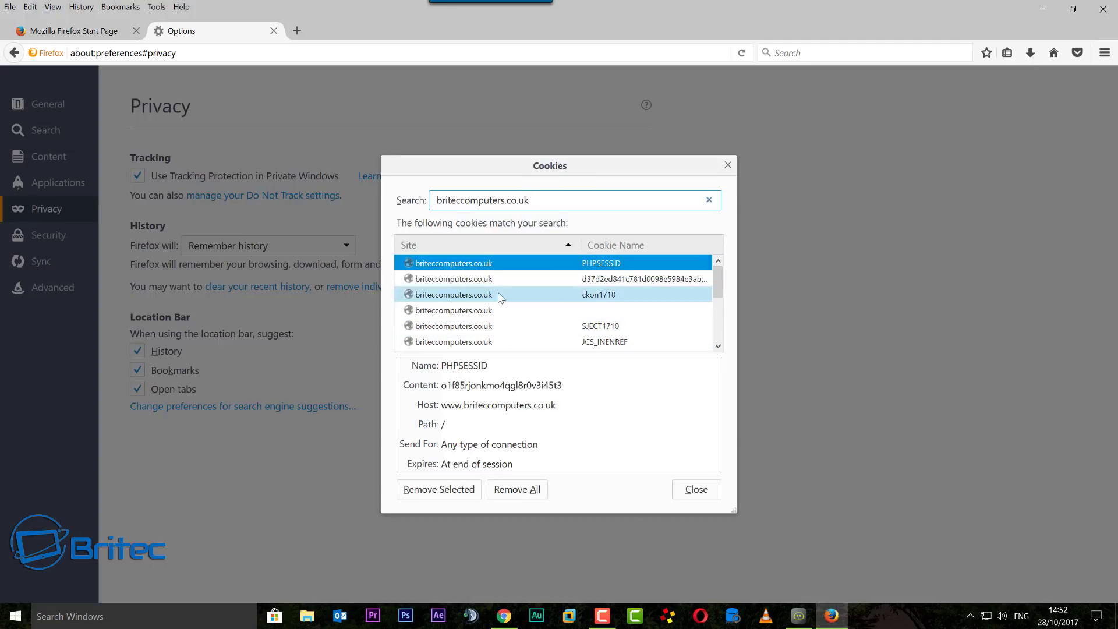
left_click(475, 282, "shift")
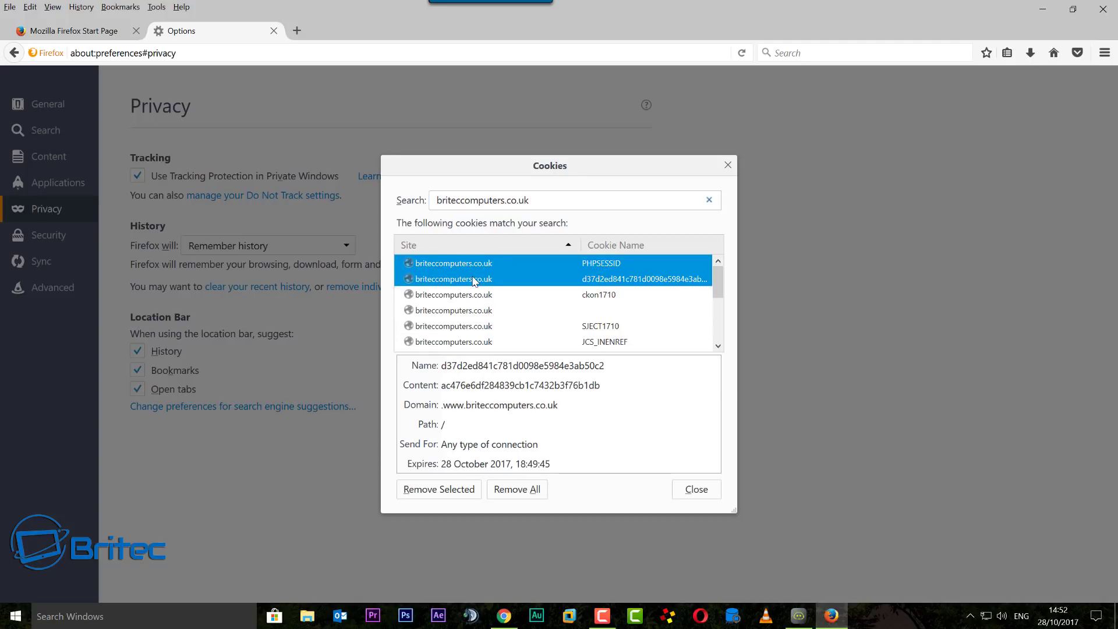
left_click(472, 296, "shift")
left_click(469, 311, "shift")
left_click(468, 327, "shift")
left_click(468, 342, "shift")
left_click_drag(715, 280, 717, 310)
left_click(469, 279, "shift")
left_click(471, 295, "shift")
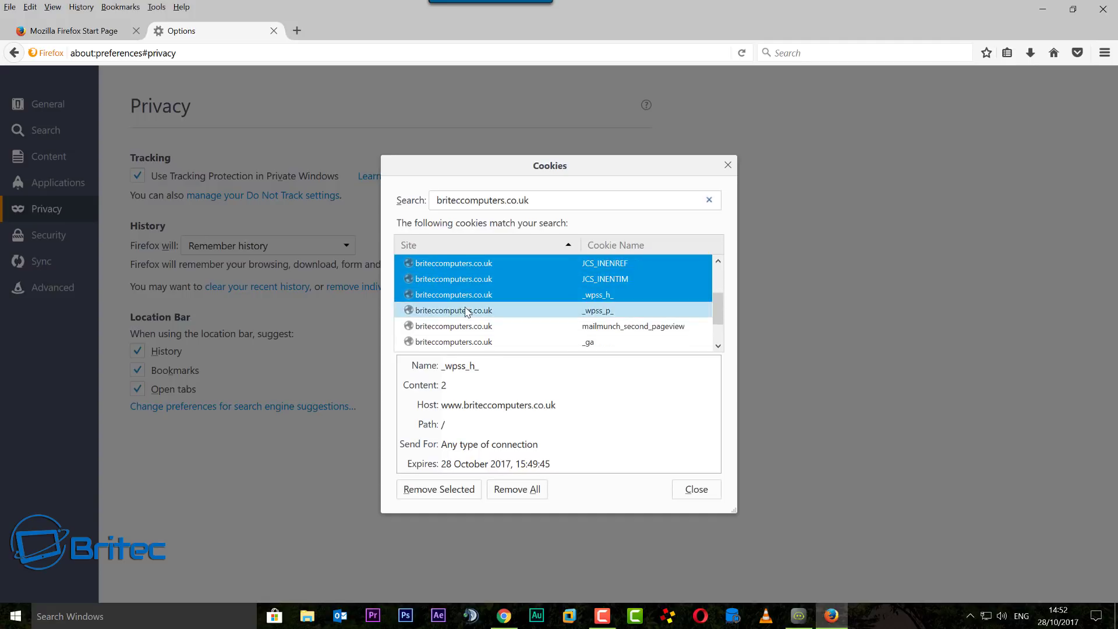
left_click(469, 311, "shift")
left_click(468, 326, "shift")
left_click(469, 342, "shift")
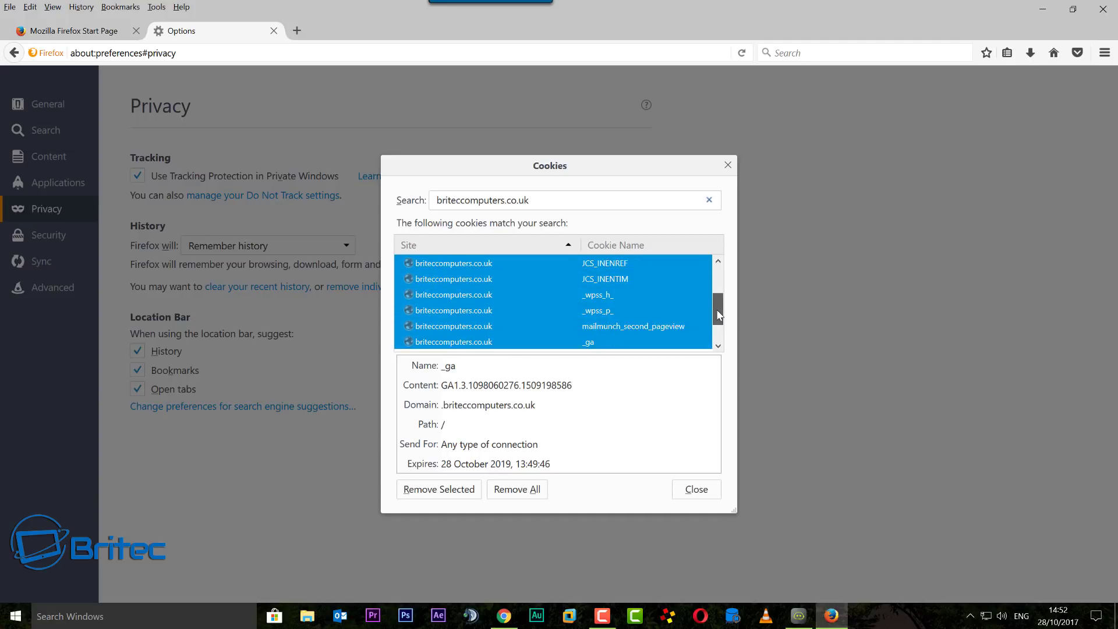
left_click_drag(718, 314, 718, 331)
left_click(483, 310, "shift")
left_click(484, 326, "shift")
left_click(483, 342, "shift")
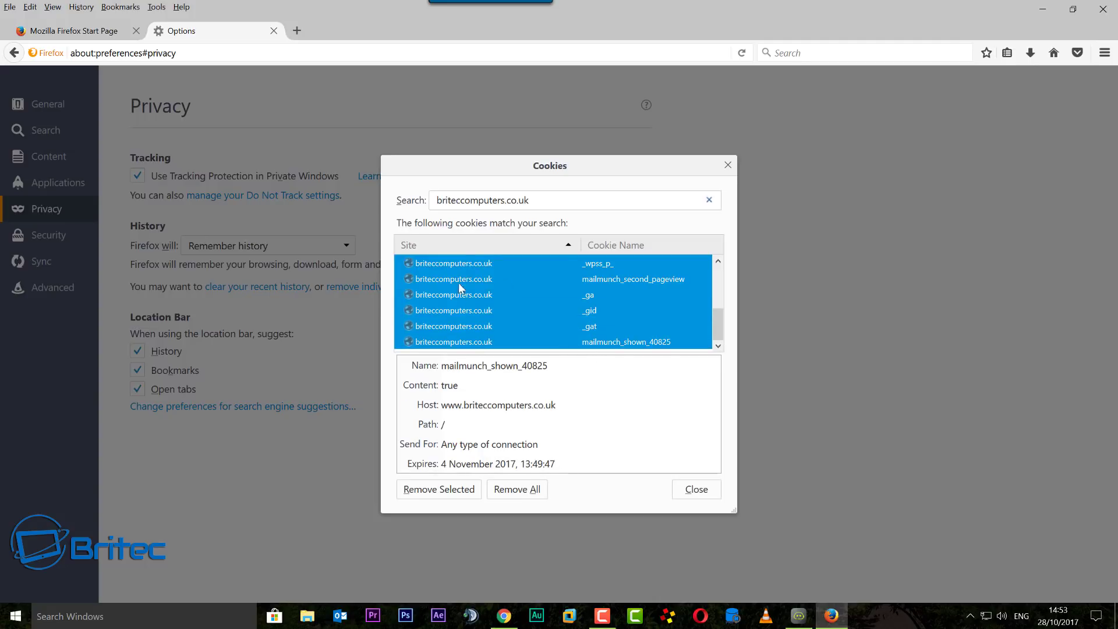
Step: Remove the selected cookies, close the cookie list, and close Firefox with both tabs
left_click(442, 491)
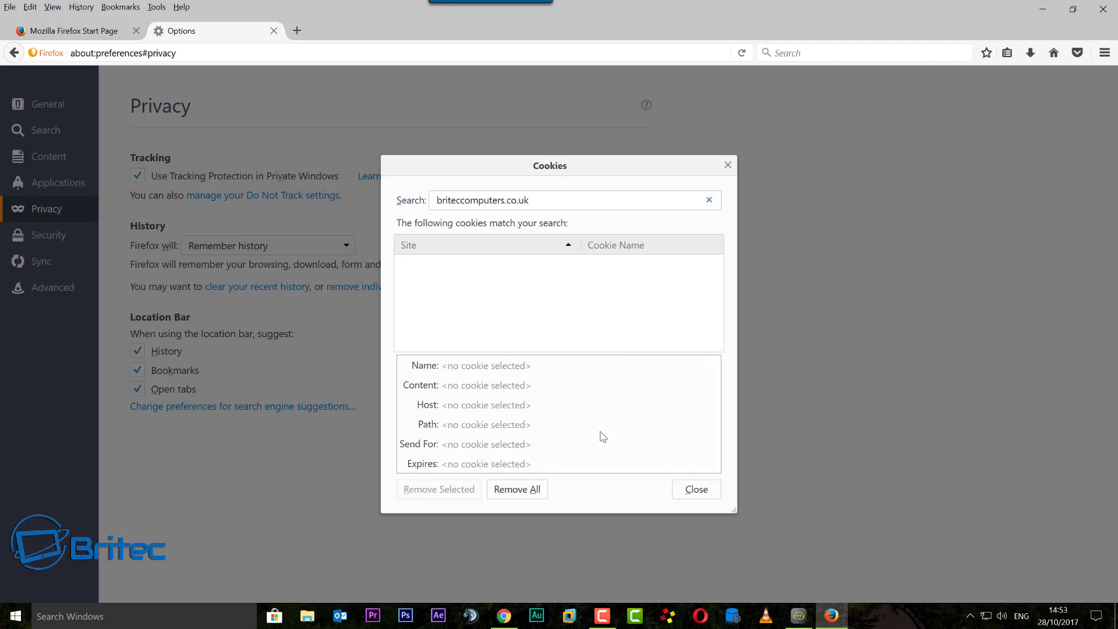
left_click(695, 489)
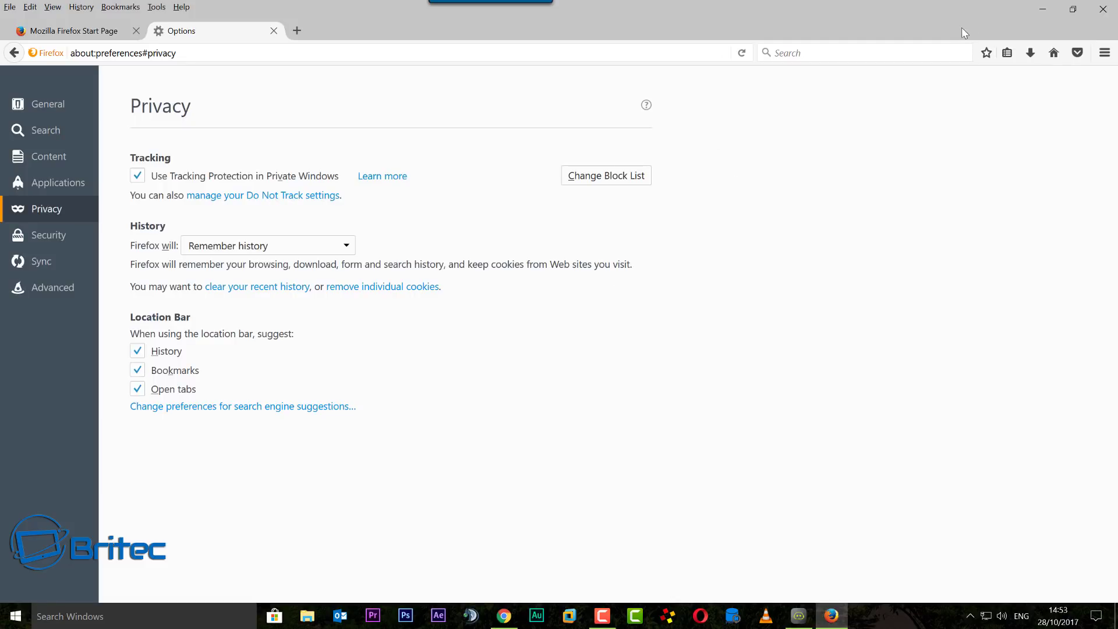
left_click(1103, 9)
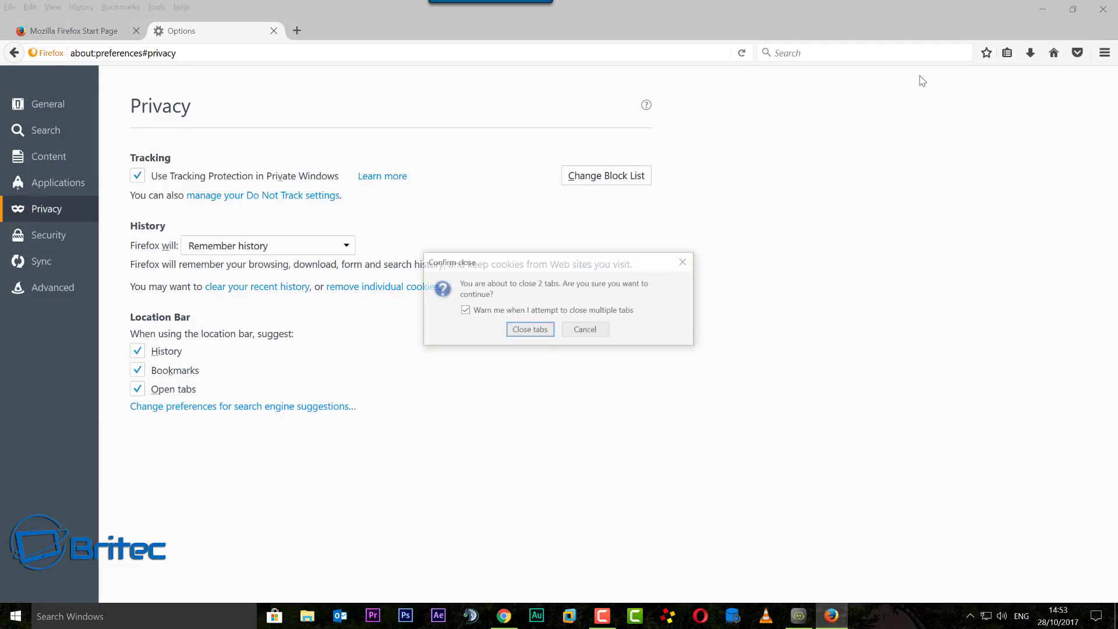
left_click(530, 330)
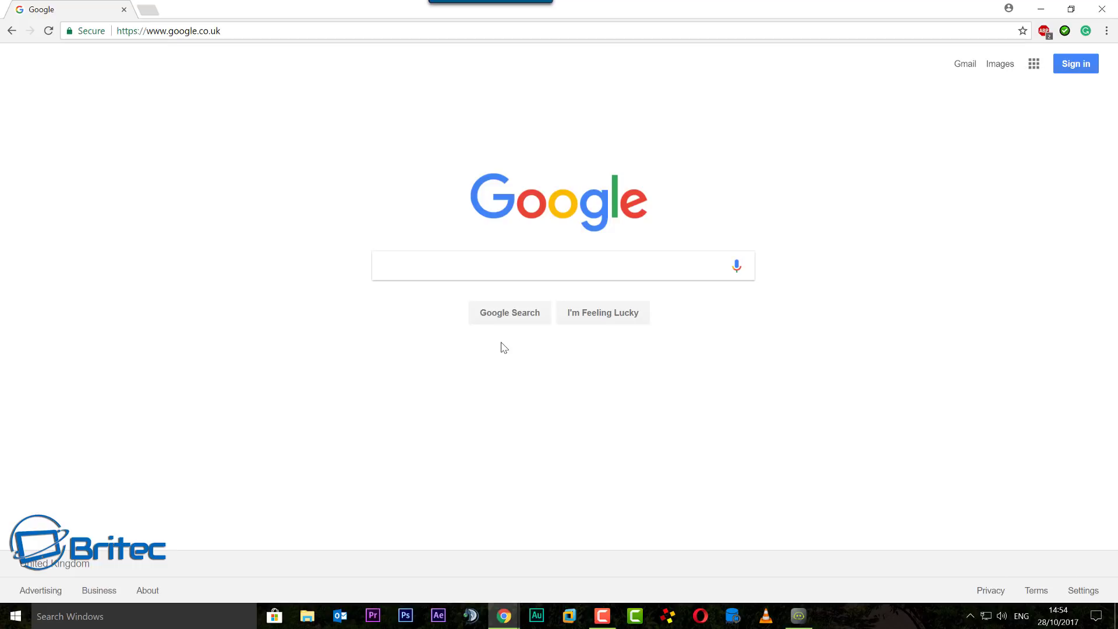
Step: Open Chrome Settings, expand Advanced, and go to Content settings
left_click(1107, 31)
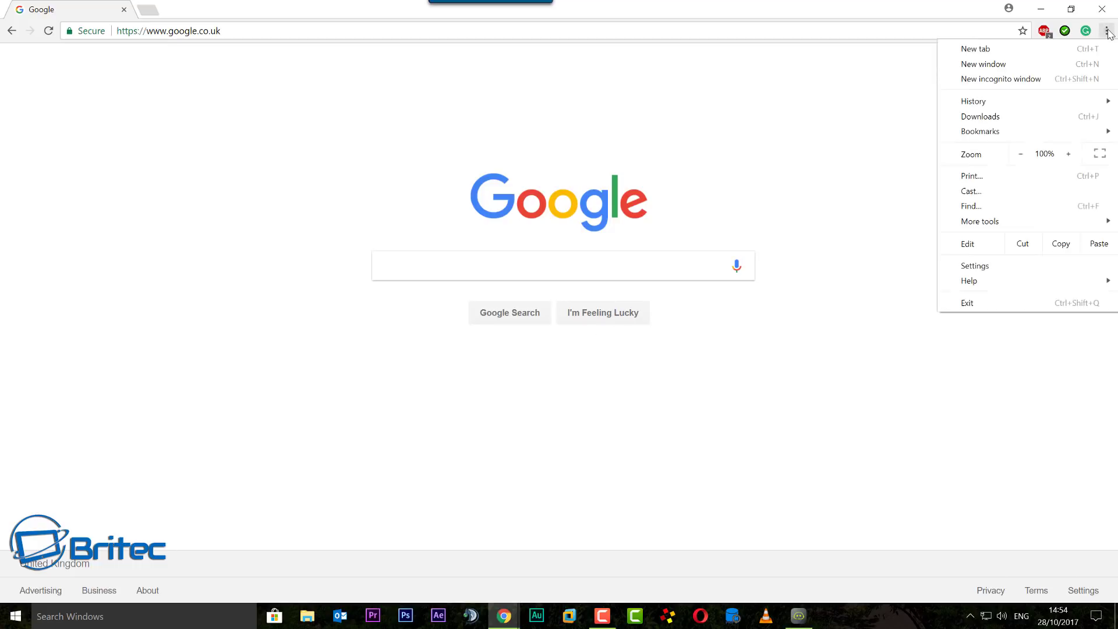
left_click(986, 265)
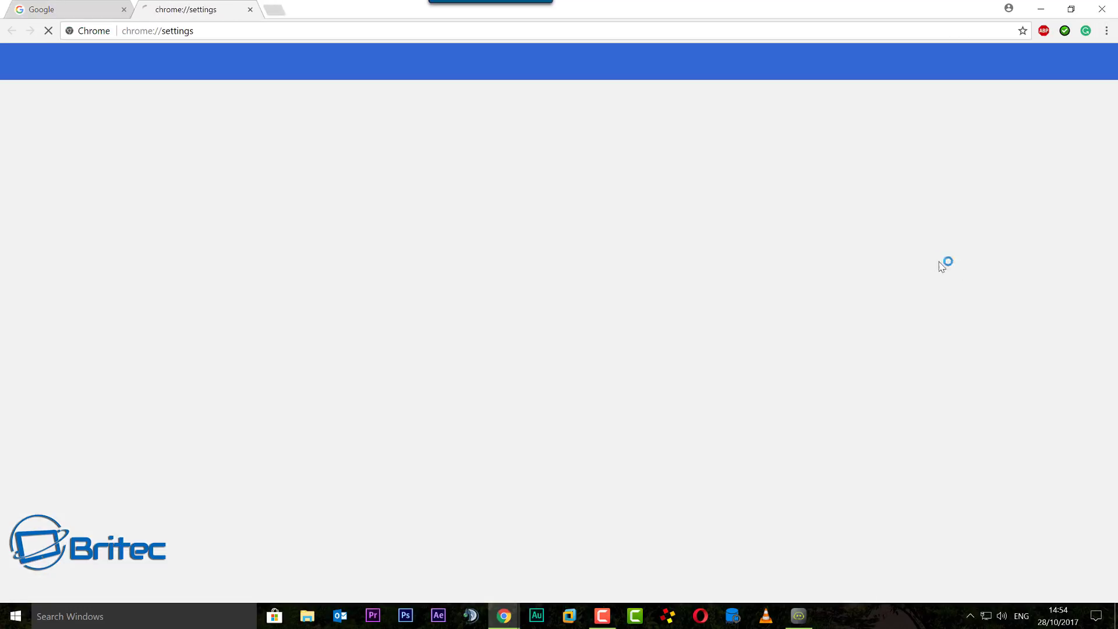
scroll(453, 350, "down", 4)
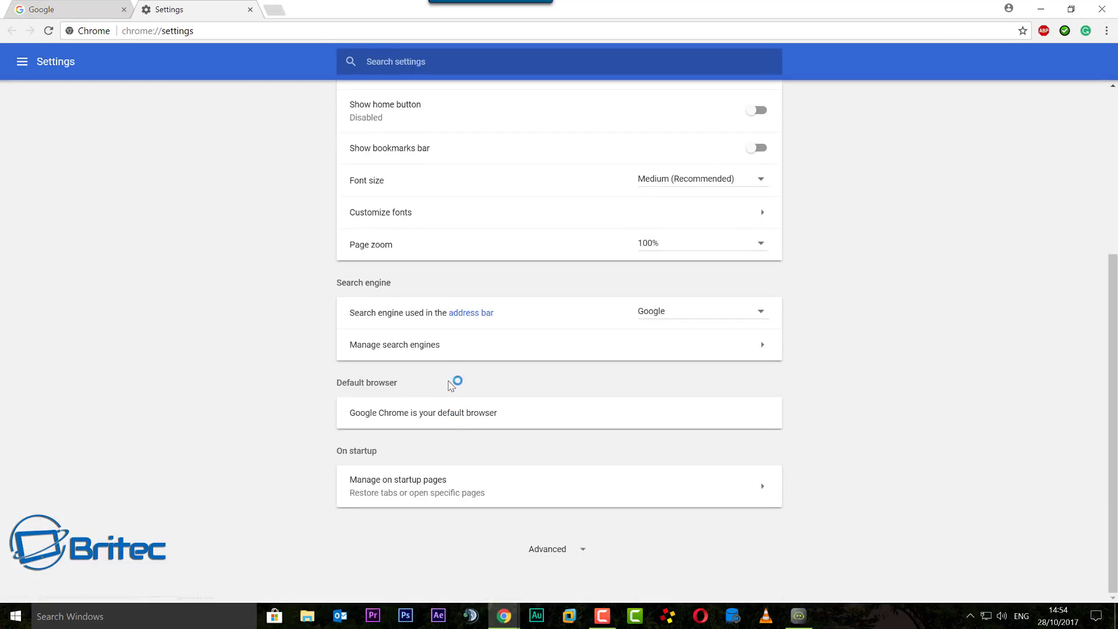
left_click(550, 549)
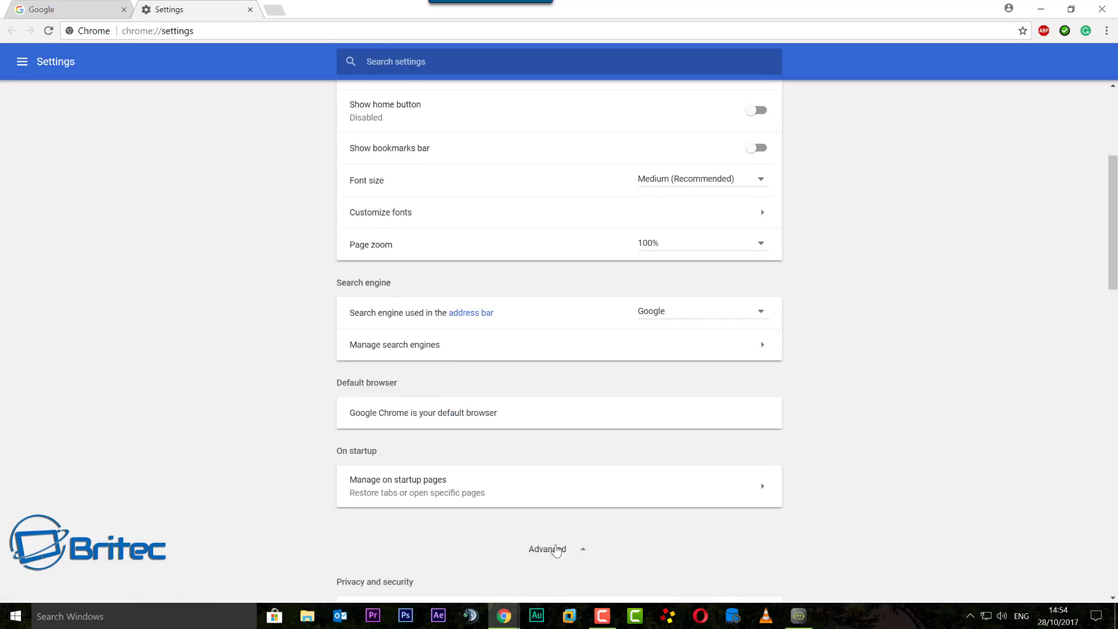
scroll(550, 548, "down", 5)
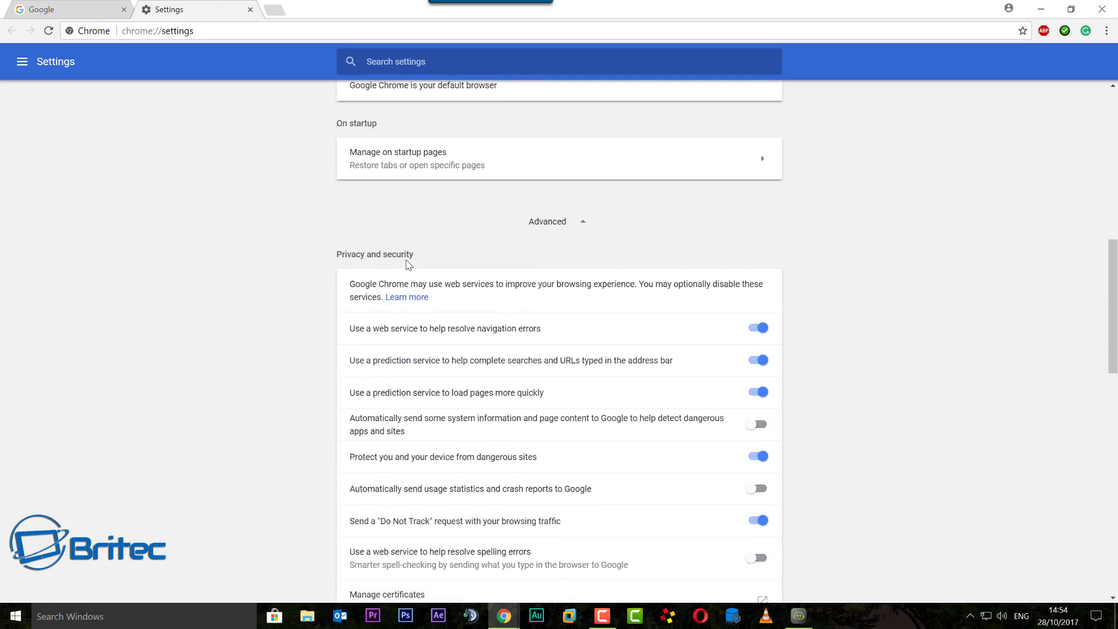
scroll(450, 413, "down", 4)
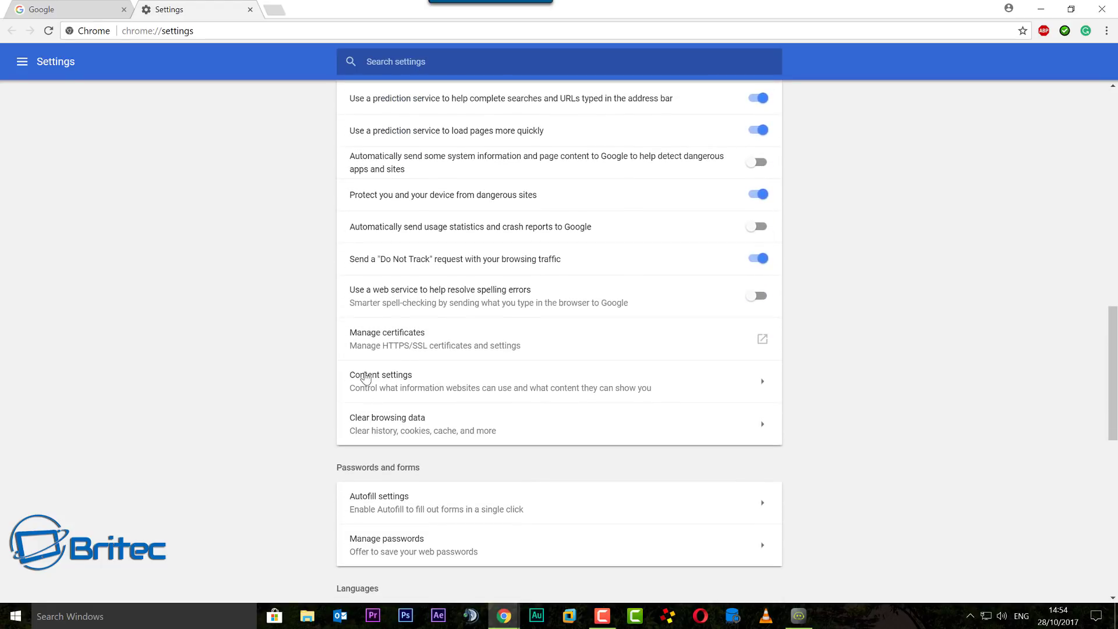
left_click(456, 381)
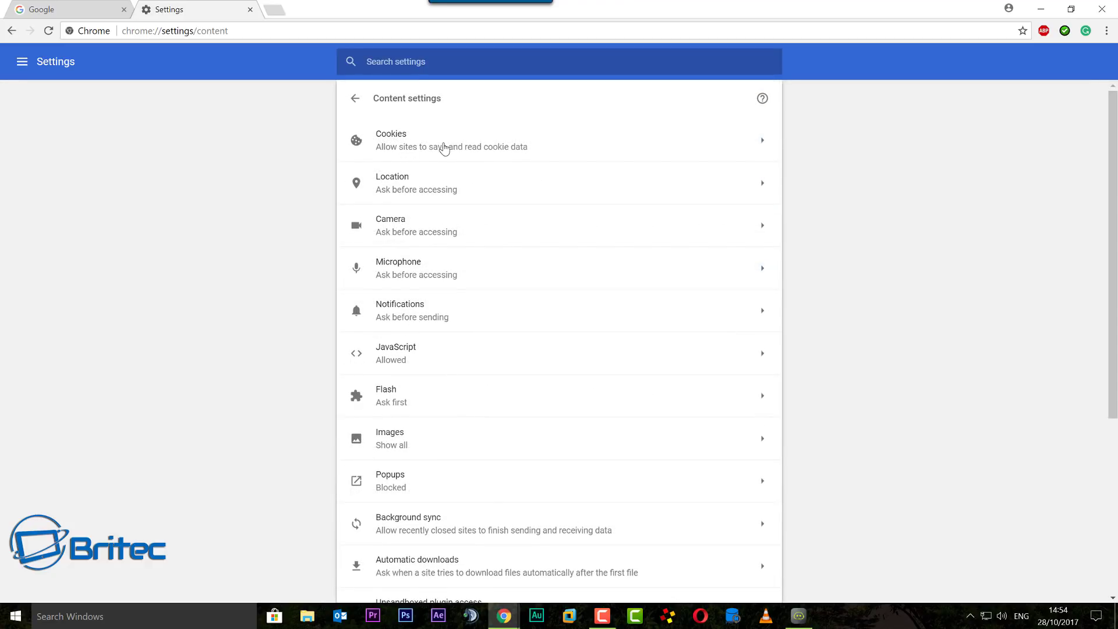
Step: Search Chrome's Cookies for briteccom.c to list the site's stored data, then close Chrome
left_click(514, 147)
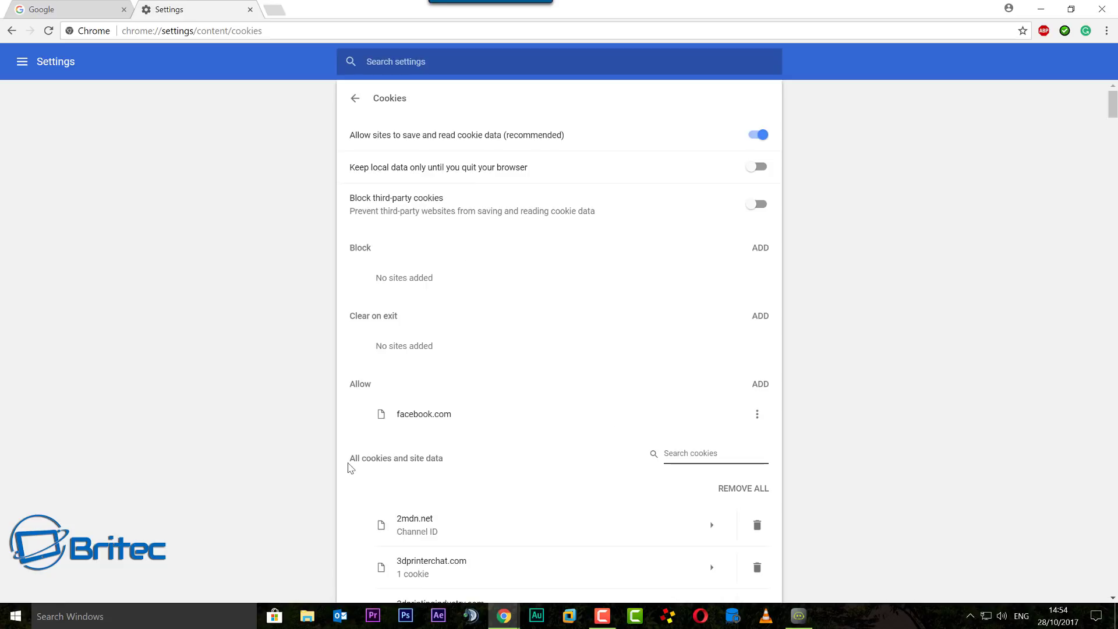
left_click(678, 453)
type("briteccomput")
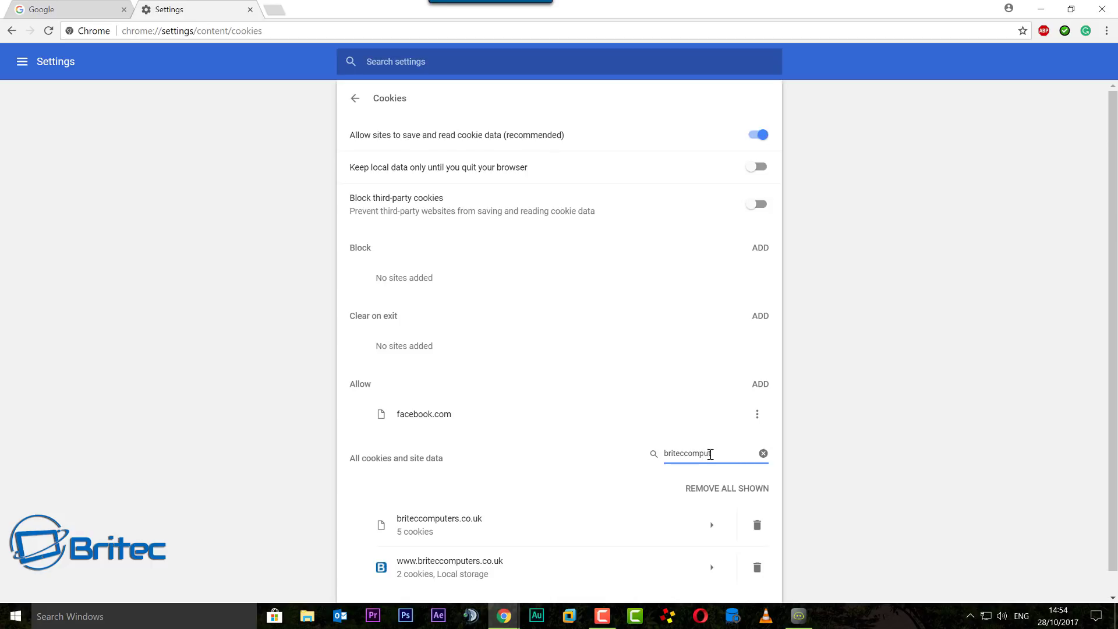
type(".co.uk")
scroll(679, 469, "down", 1)
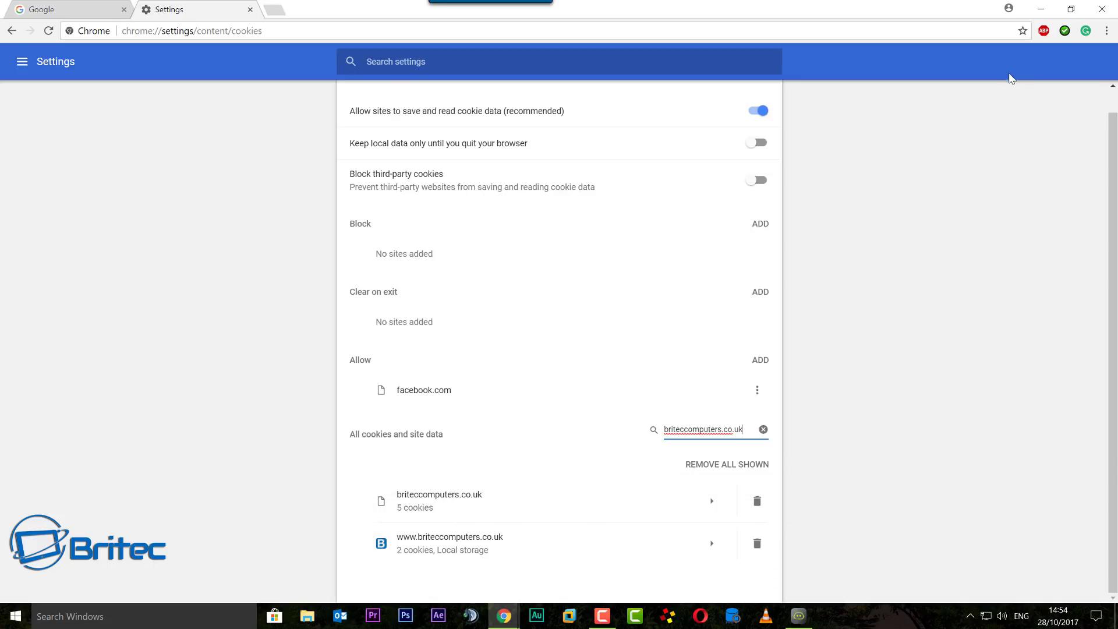
left_click(1101, 9)
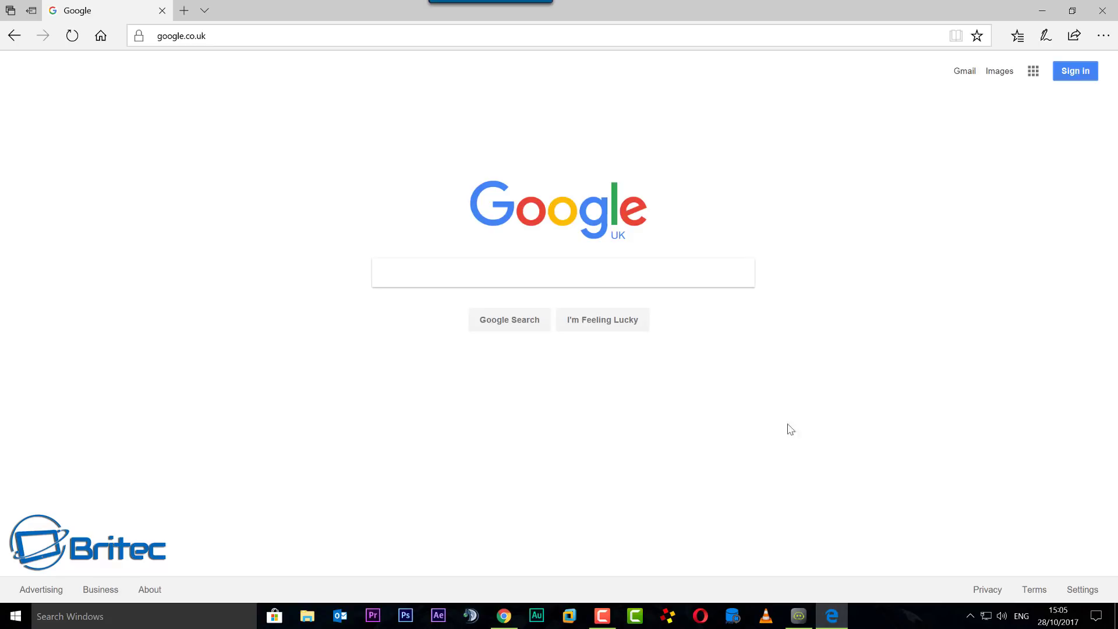
left_click(1104, 35)
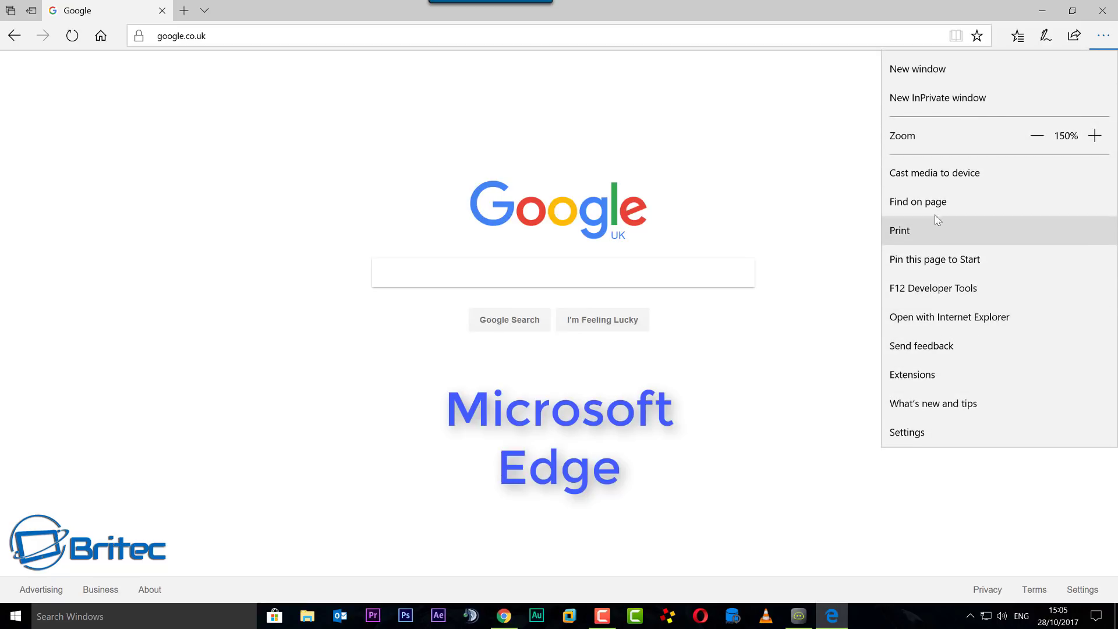
left_click(917, 432)
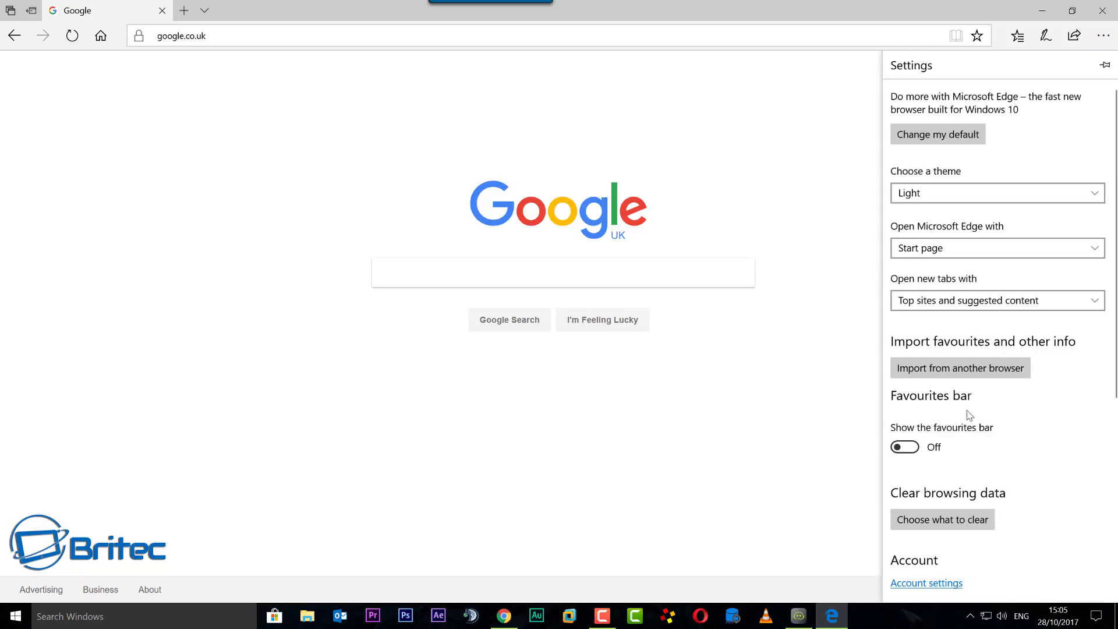
left_click(950, 524)
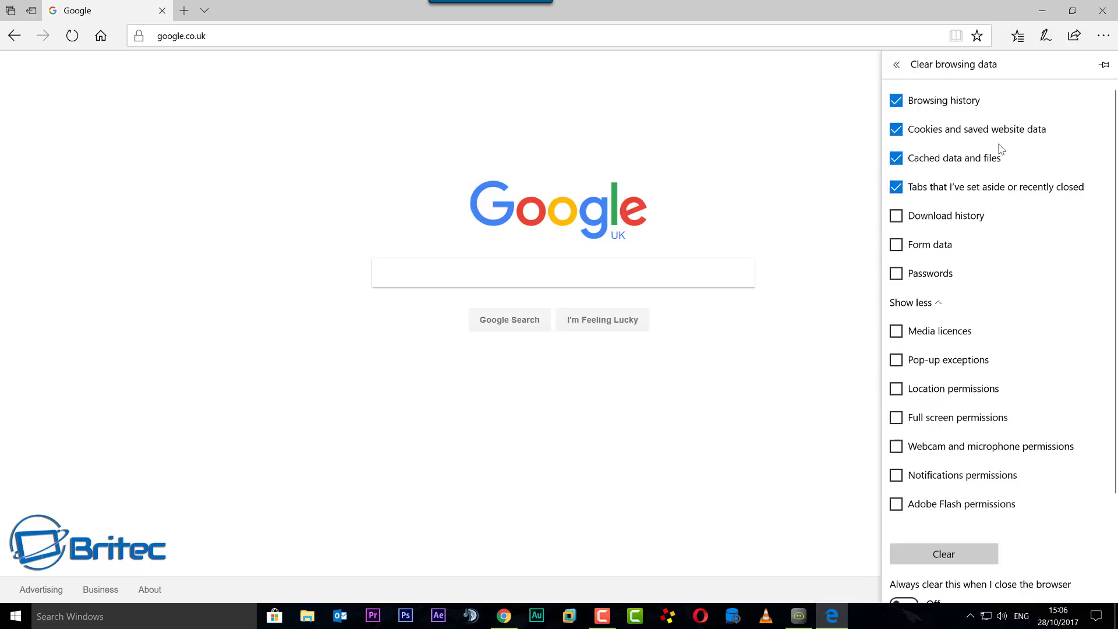
Step: Load briteccomputers.co.uk in Edge, close its newsletter popup, and open F12 developer tools
left_click(183, 38)
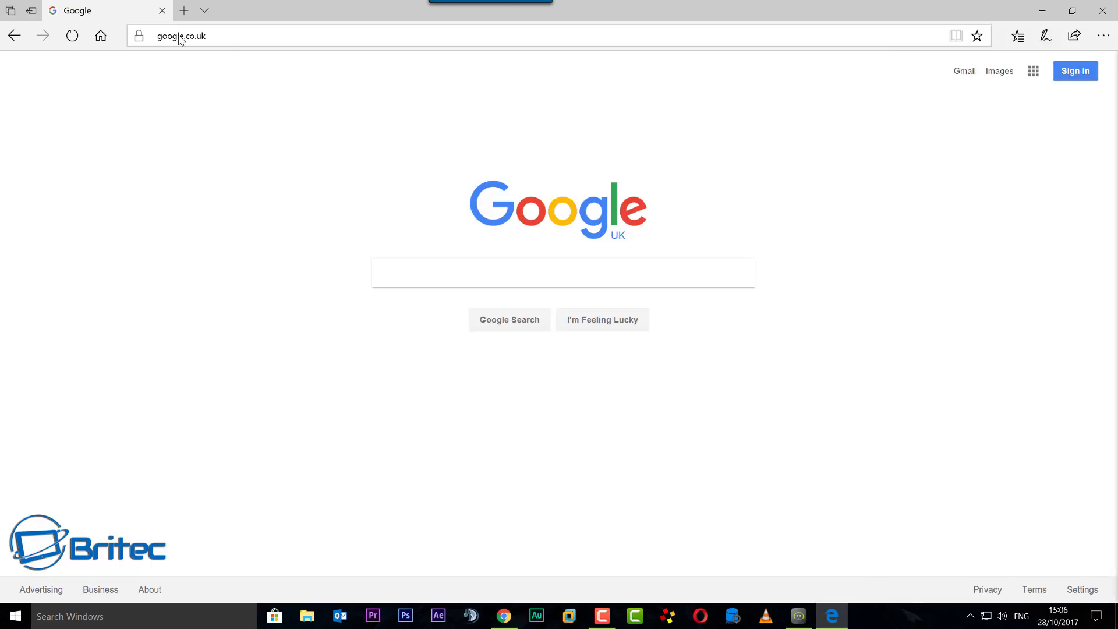
left_click(184, 39)
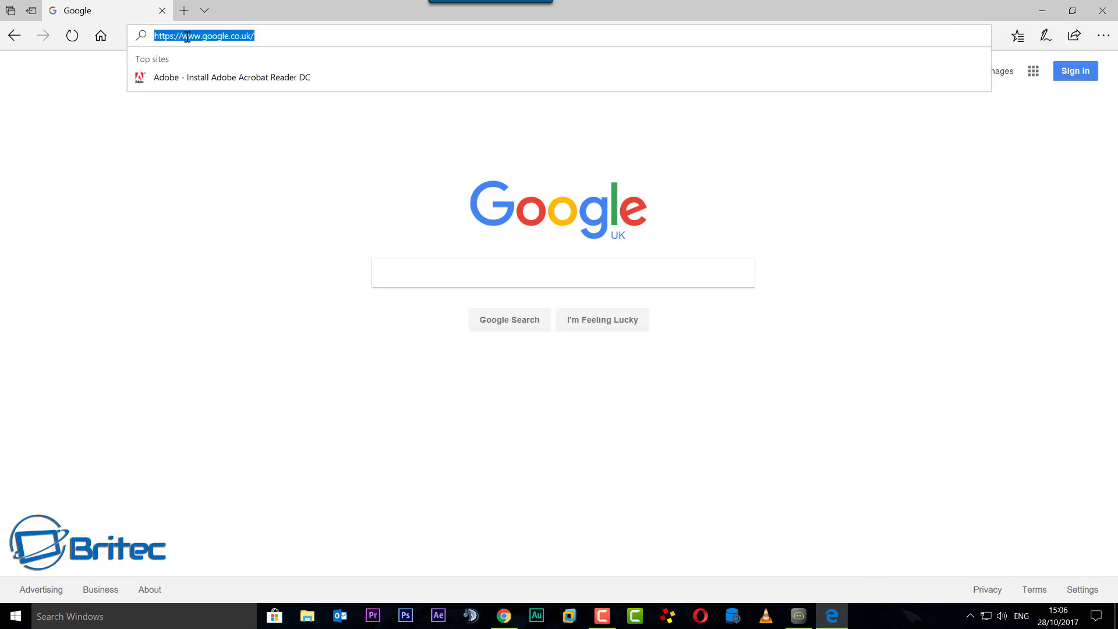
type("britecco")
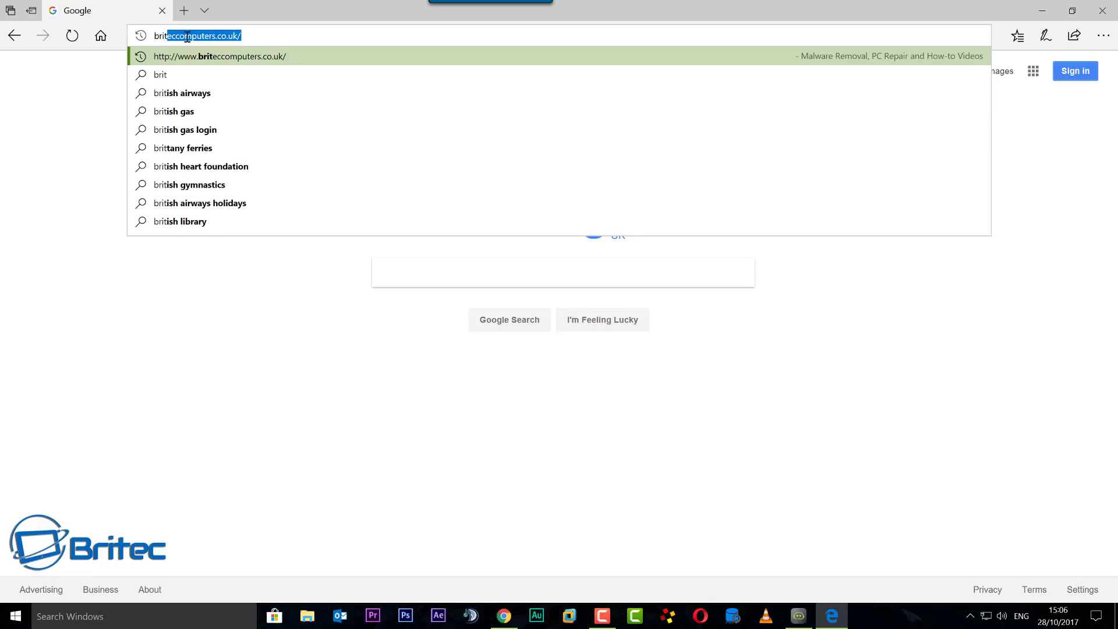
type("m")
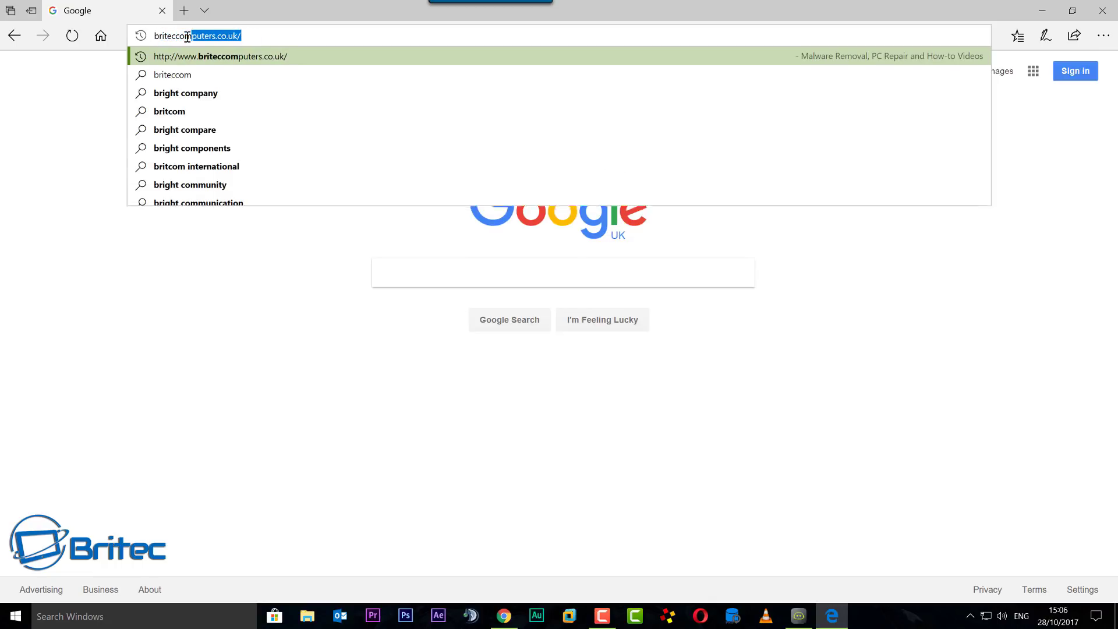
type("puters.c")
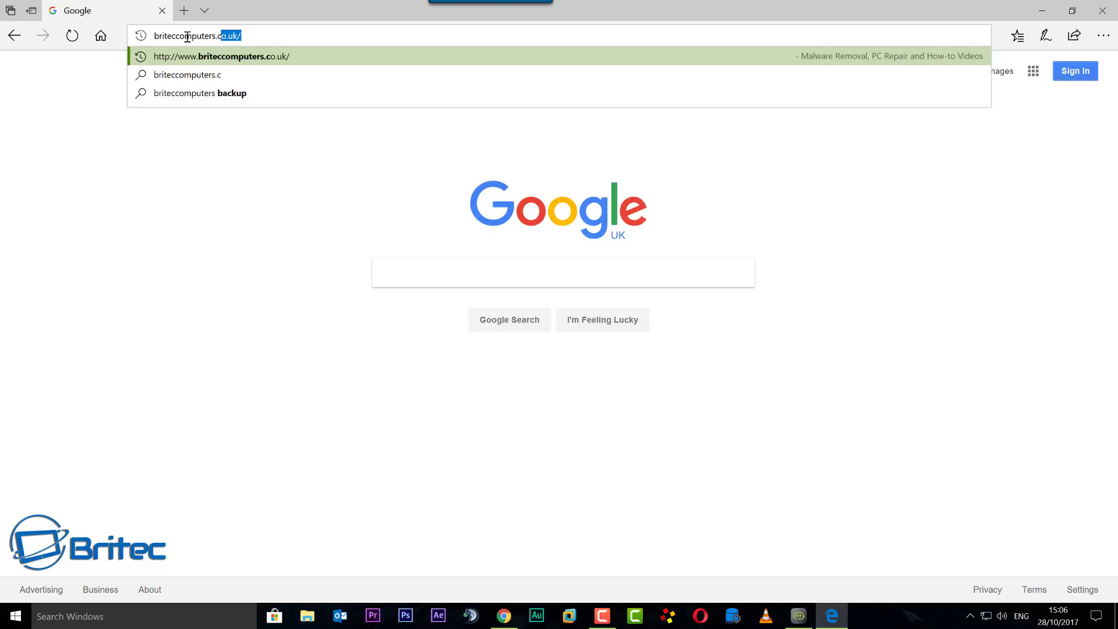
key("Return")
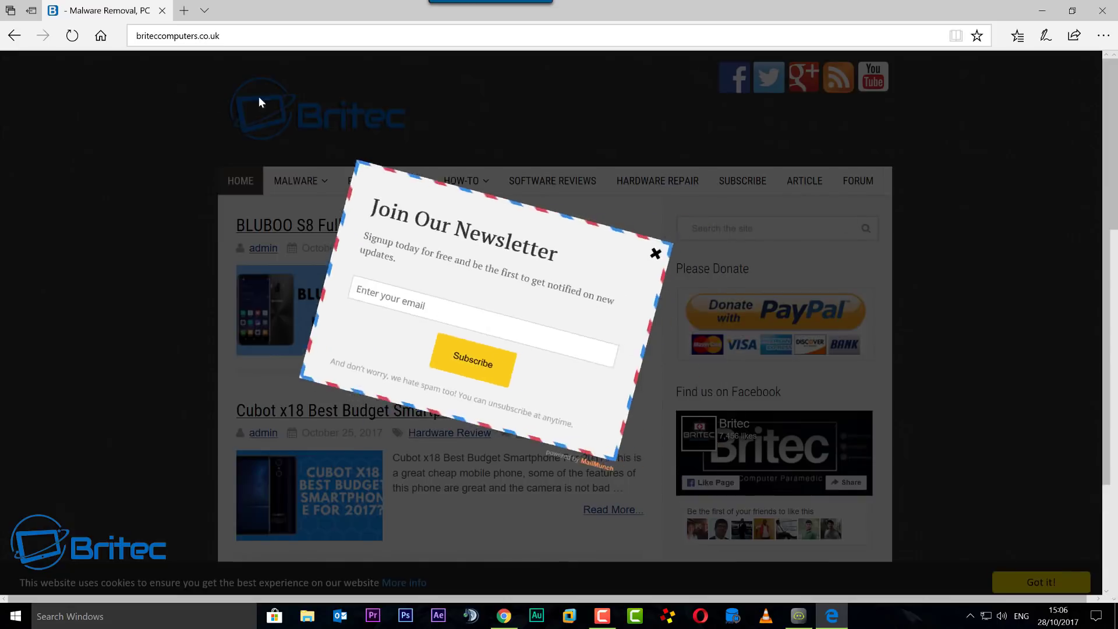
left_click(703, 221)
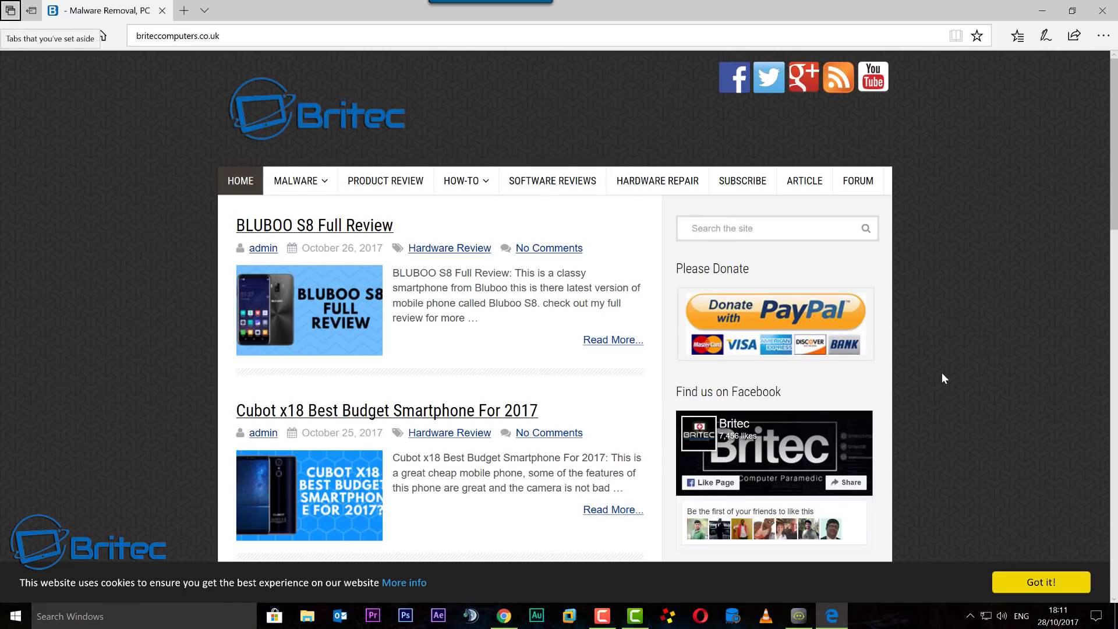
key("F12")
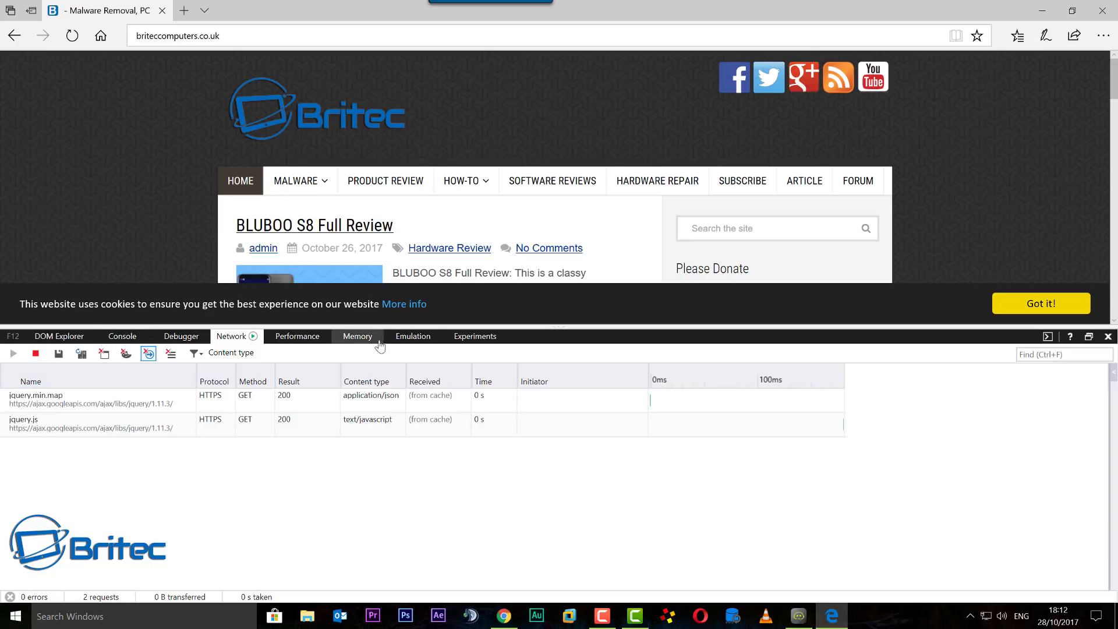
Step: Check the Debugger and DOM Explorer views, use 'Clear cookies for domain' in Network, then close Edge
left_click(181, 336)
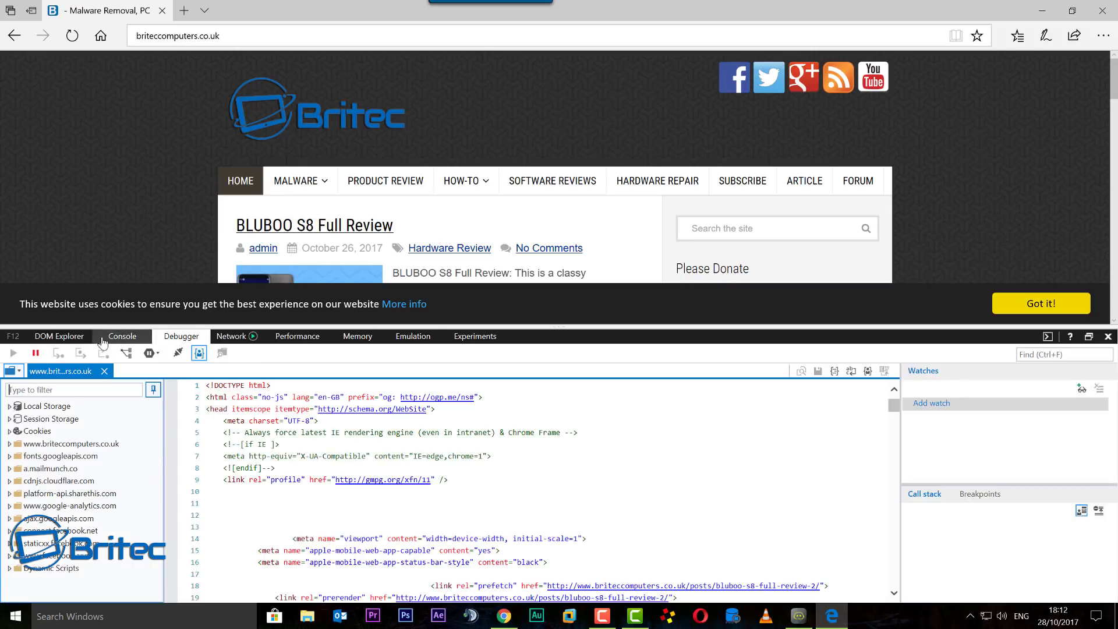
left_click(64, 339)
left_click(230, 337)
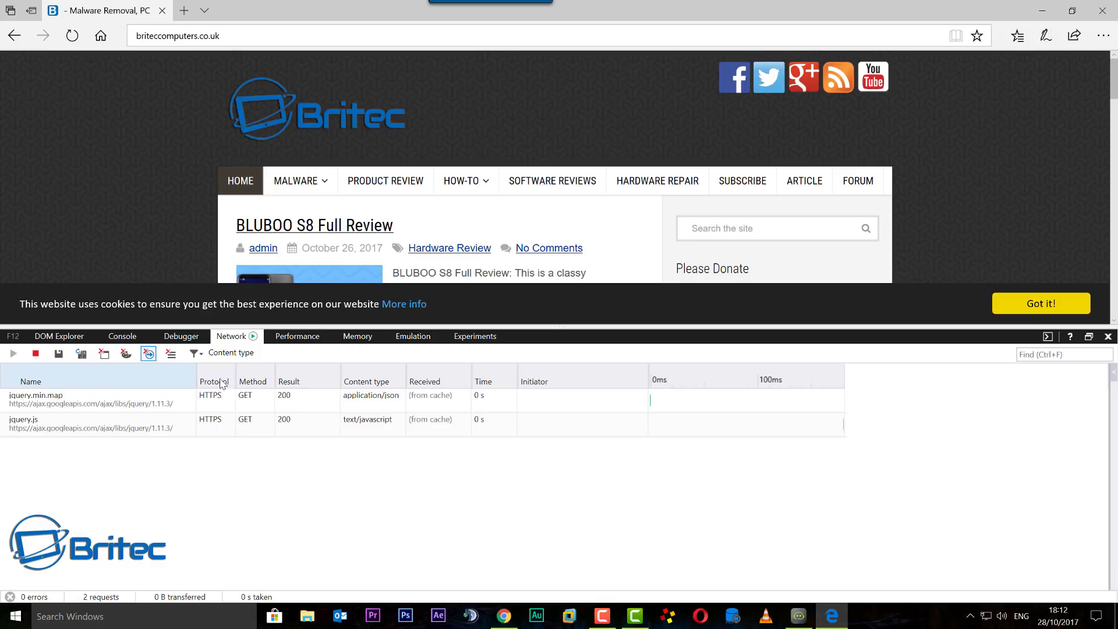
left_click(124, 355)
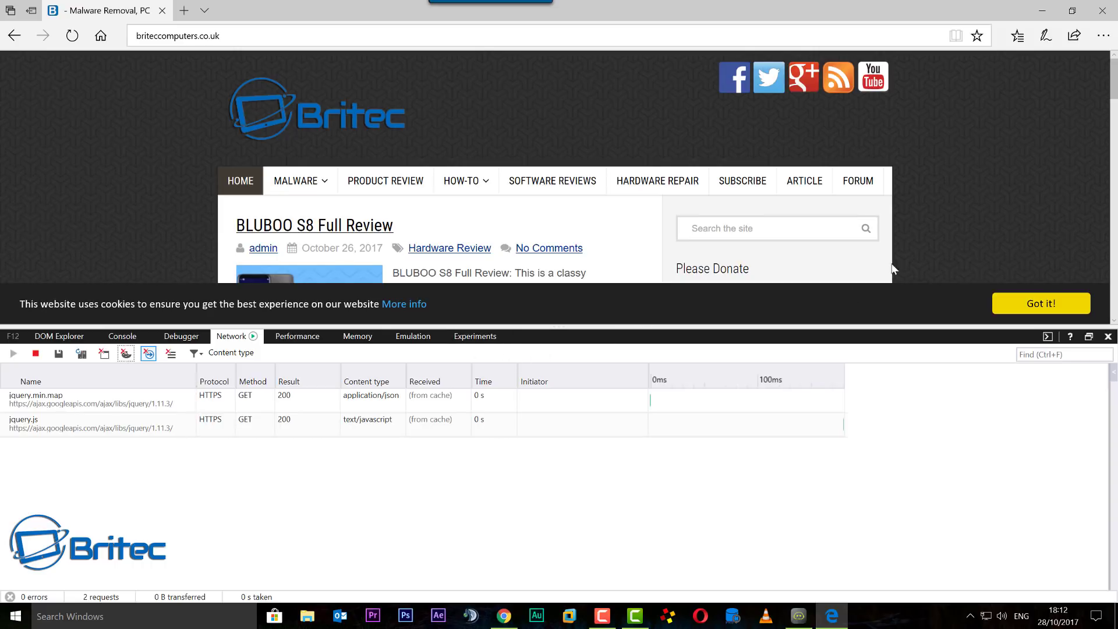
left_click(1103, 10)
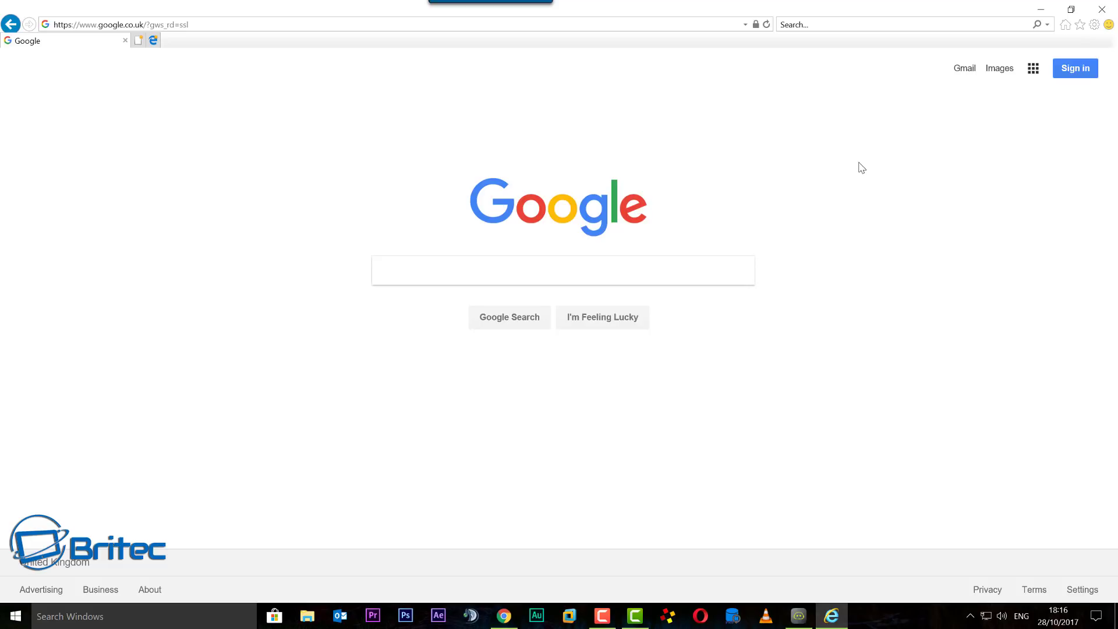
Step: Open Internet Options from the gear menu, centre it, and open Browsing history Settings
left_click(1093, 27)
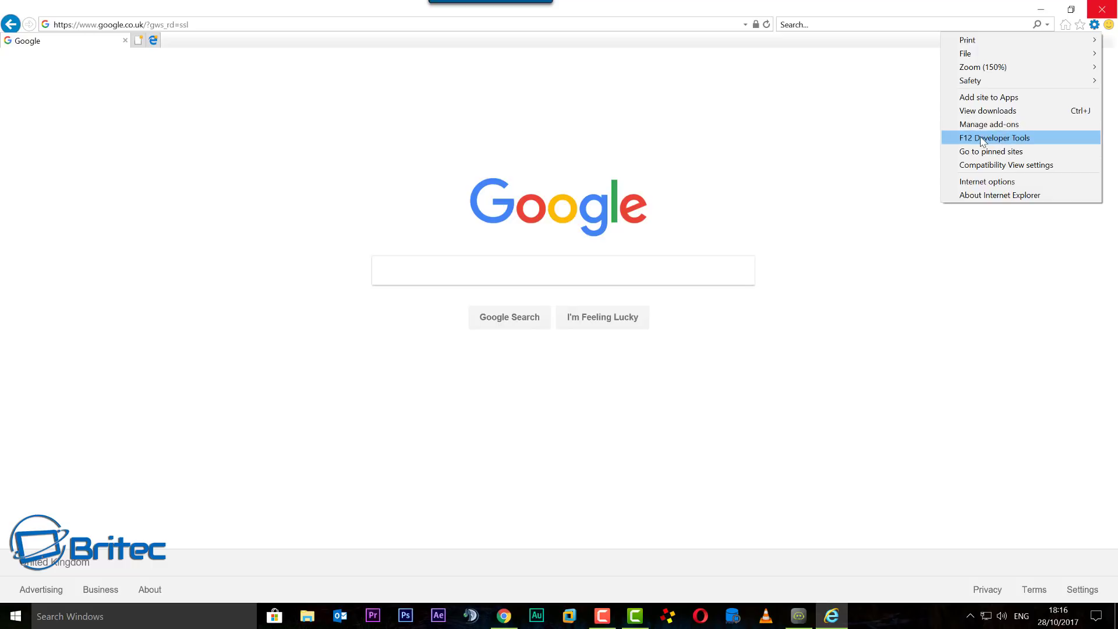
left_click(996, 182)
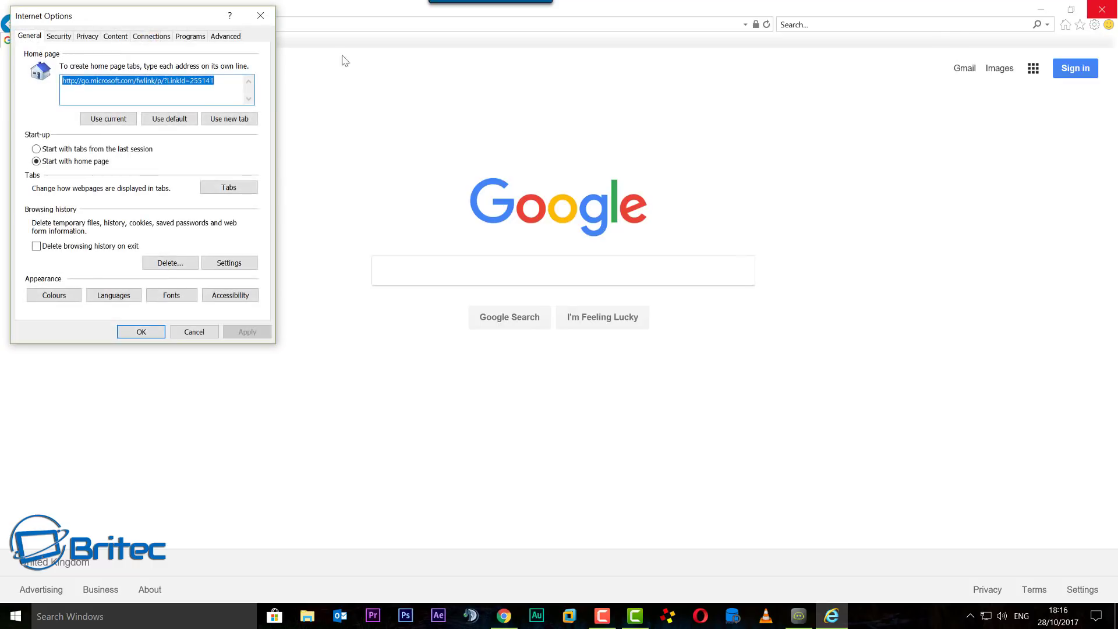
left_click_drag(171, 19, 556, 121)
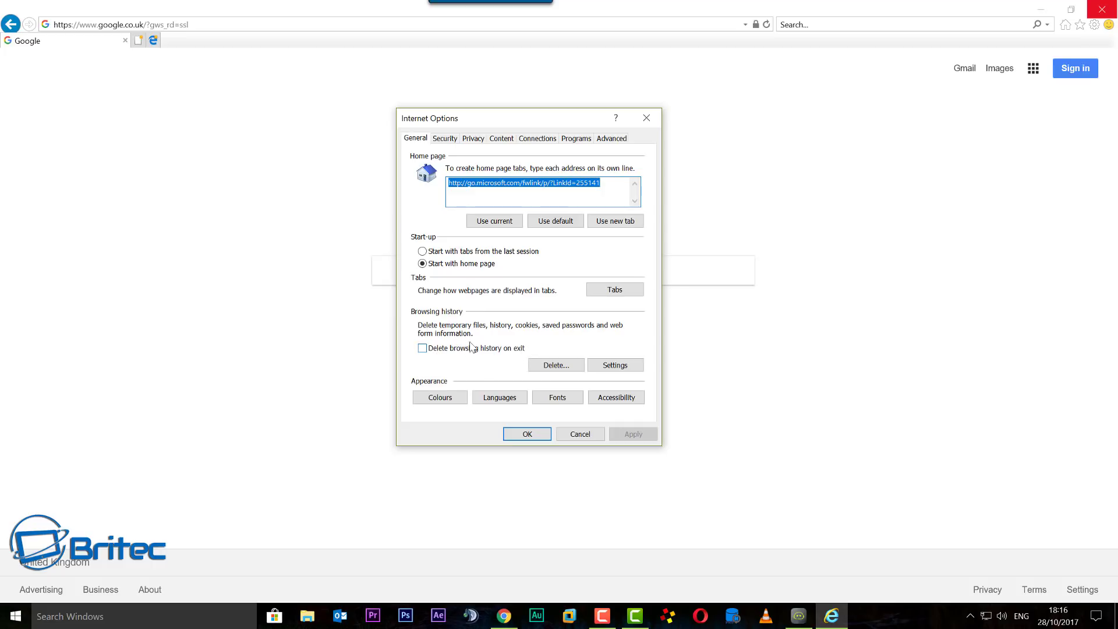
left_click(590, 366)
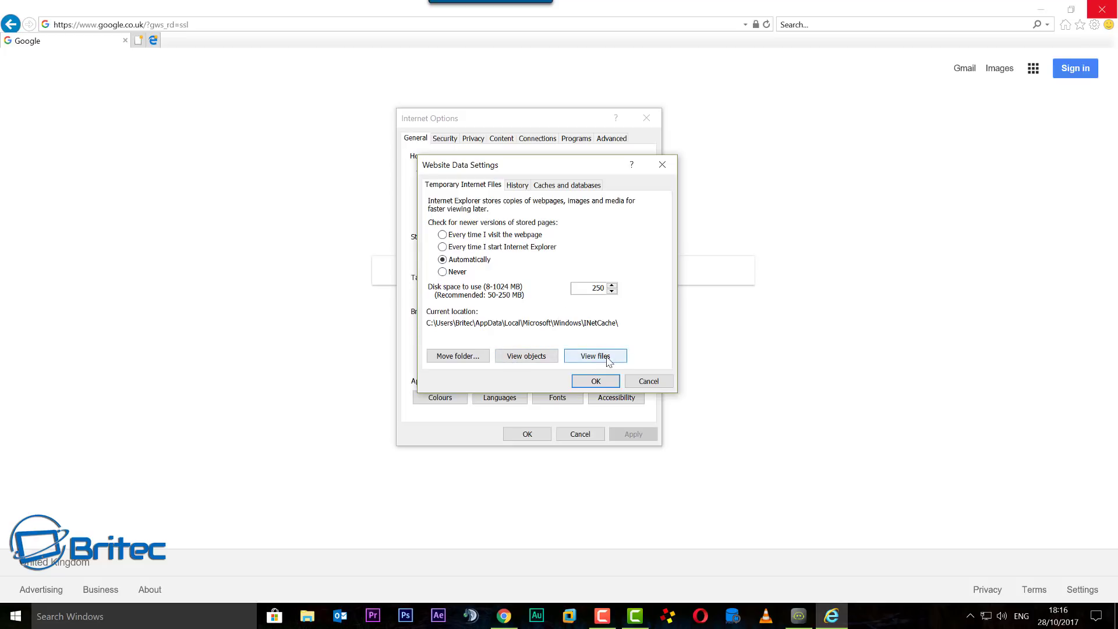
Step: View the INetCache files in File Explorer, then close it and cancel both settings dialogs
left_click(595, 355)
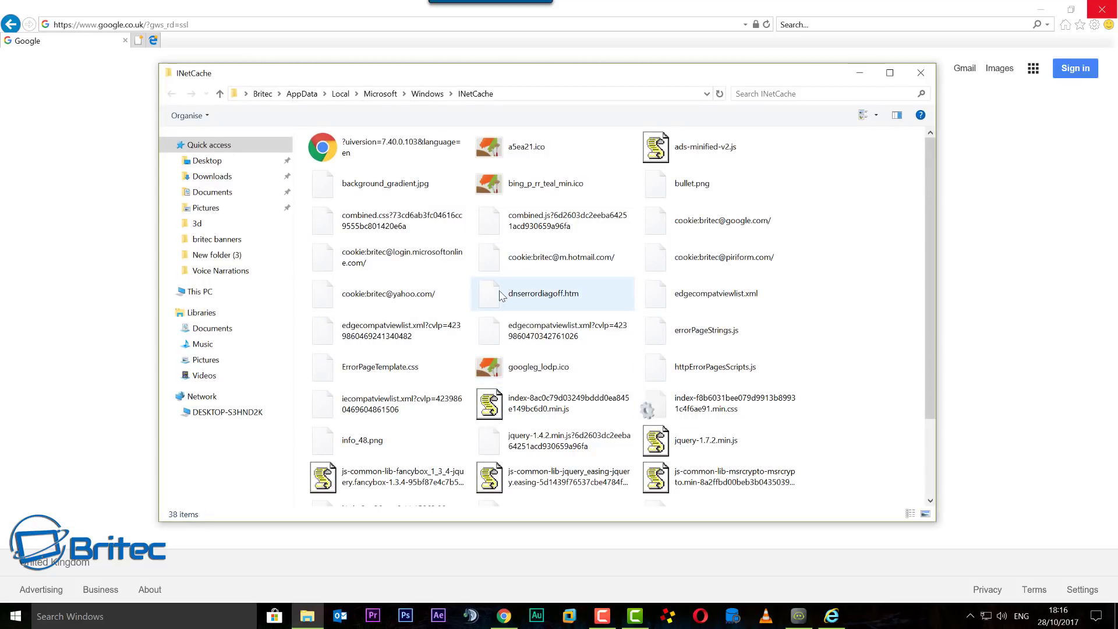
left_click(749, 94)
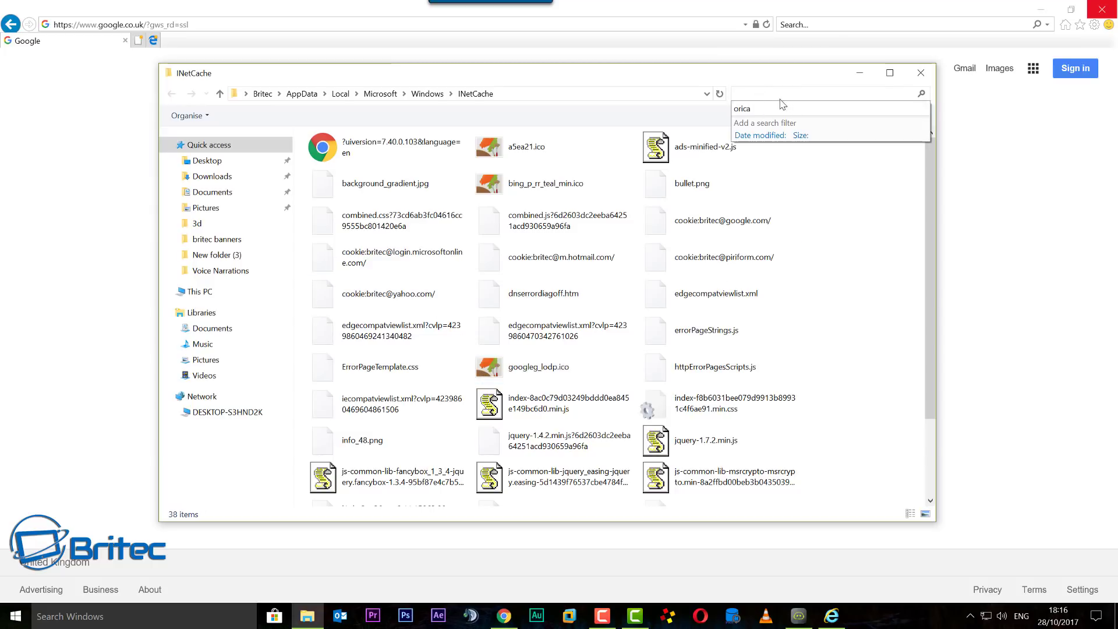
left_click(752, 94)
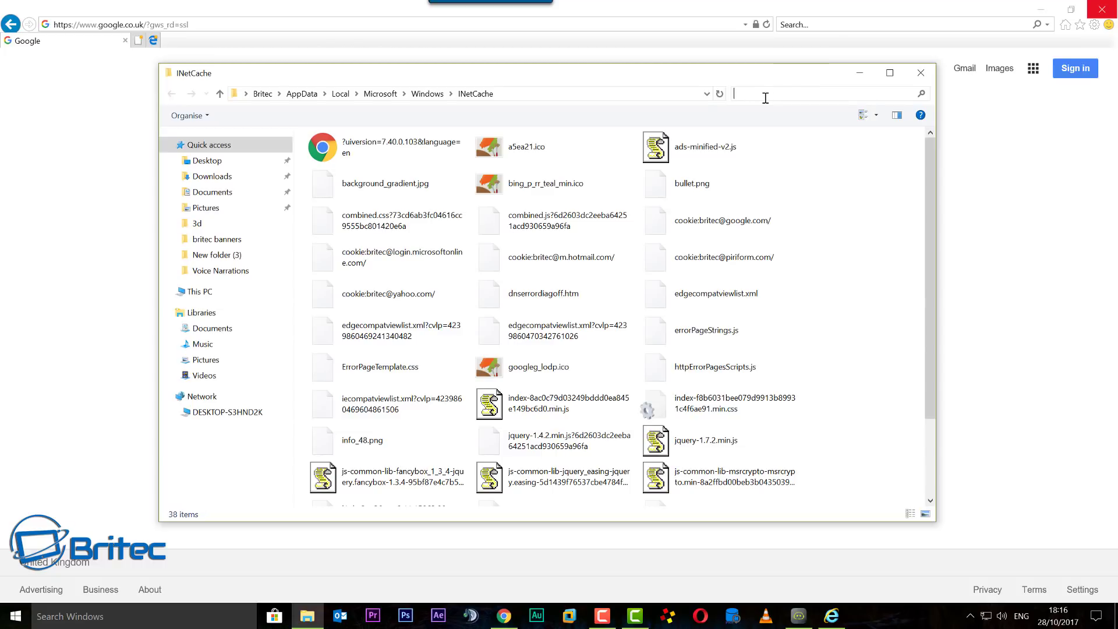
left_click(927, 80)
left_click(646, 380)
left_click(580, 434)
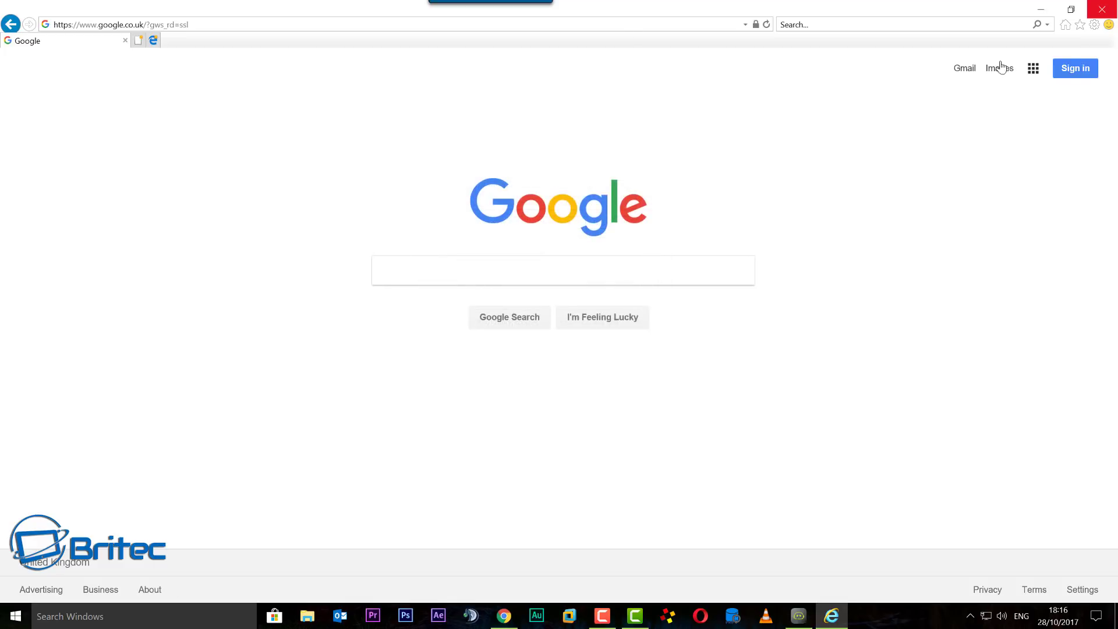
Step: Close Internet Explorer, subscribe to the Britec09 YouTube channel, and enable notifications for all new videos
left_click(1101, 9)
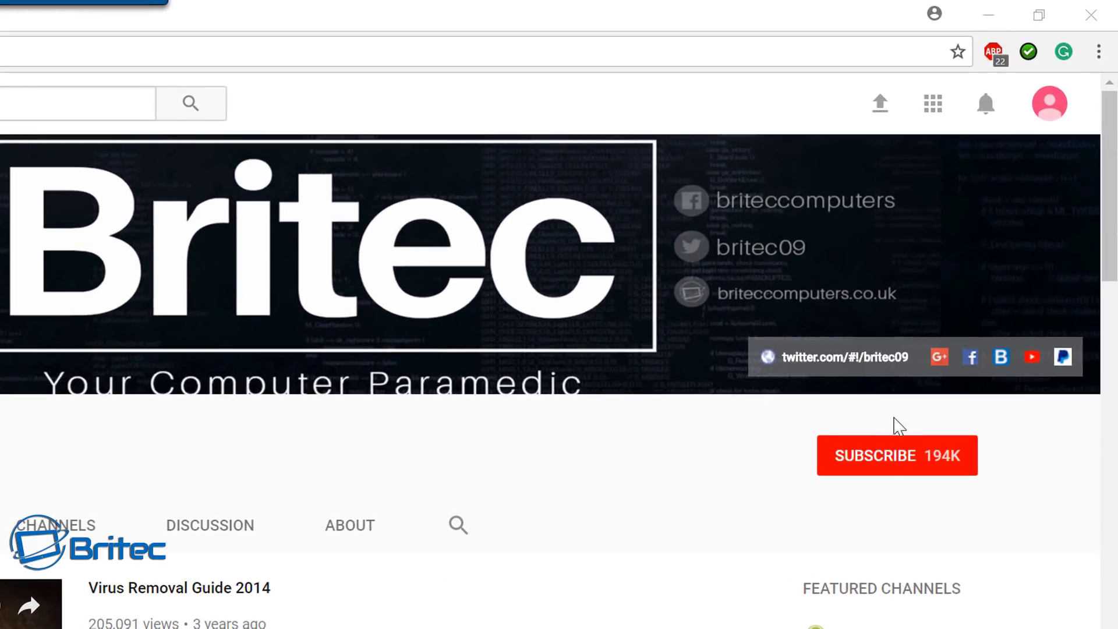
left_click(888, 466)
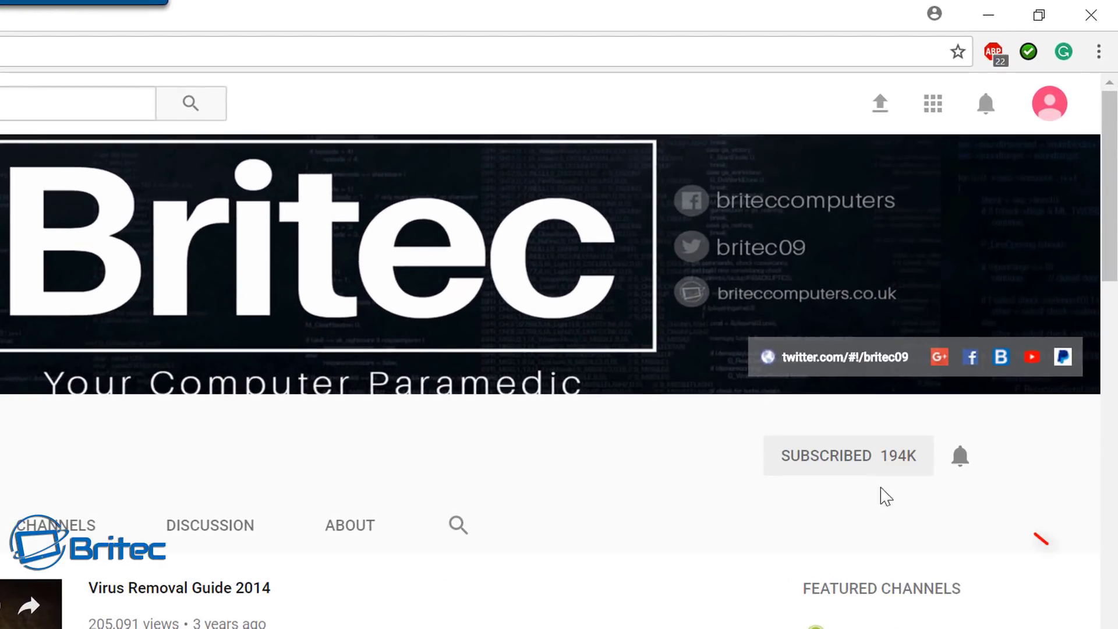
left_click(958, 462)
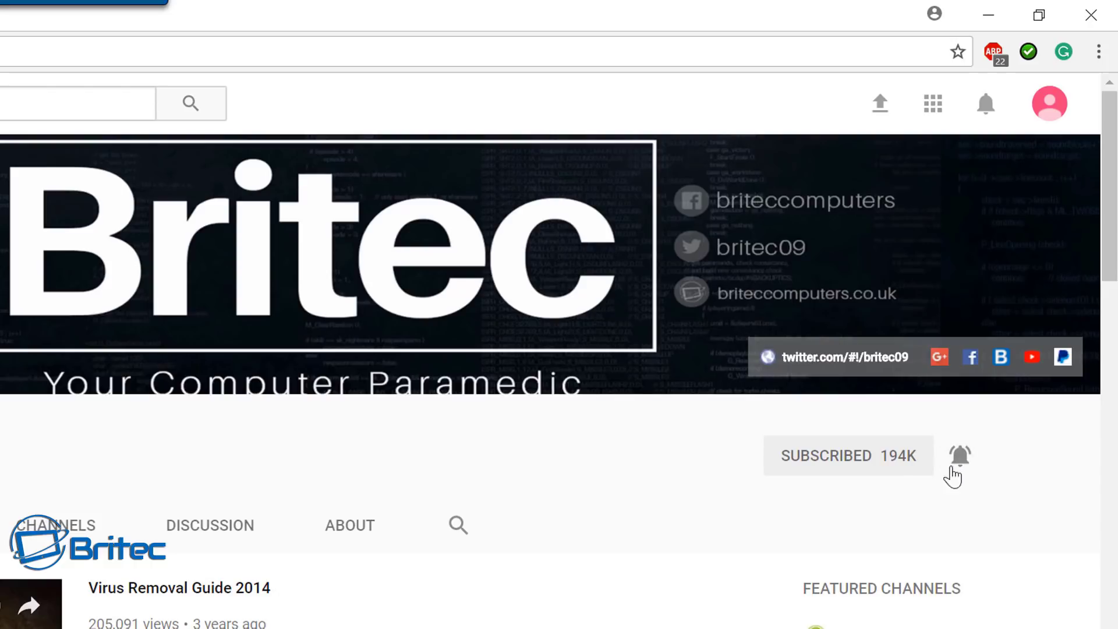